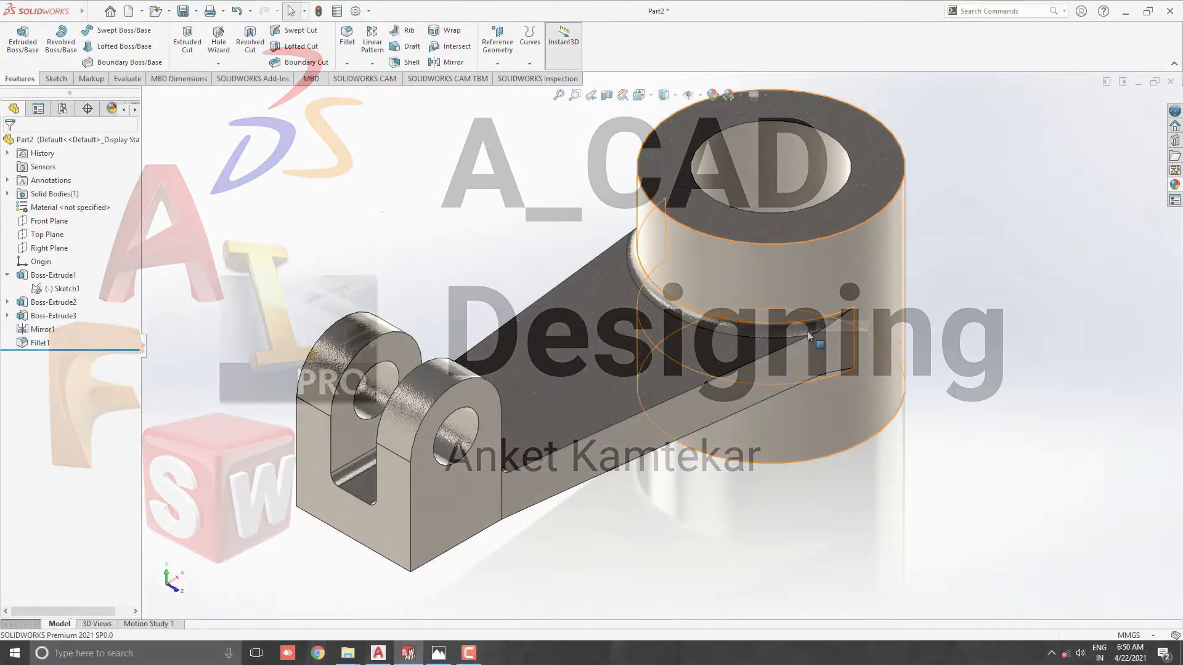
Step: Orbit the finished lever to inspect the bore, arm and clevis from several angles
{"action": "middle_click_drag", "start_coordinate": [847, 266], "coordinate": [672, 351]}
{"action": "scroll", "coordinate": [917, 311], "scroll_direction": "up", "scroll_amount": 2}
{"action": "scroll", "coordinate": [885, 334], "scroll_direction": "down", "scroll_amount": 2}
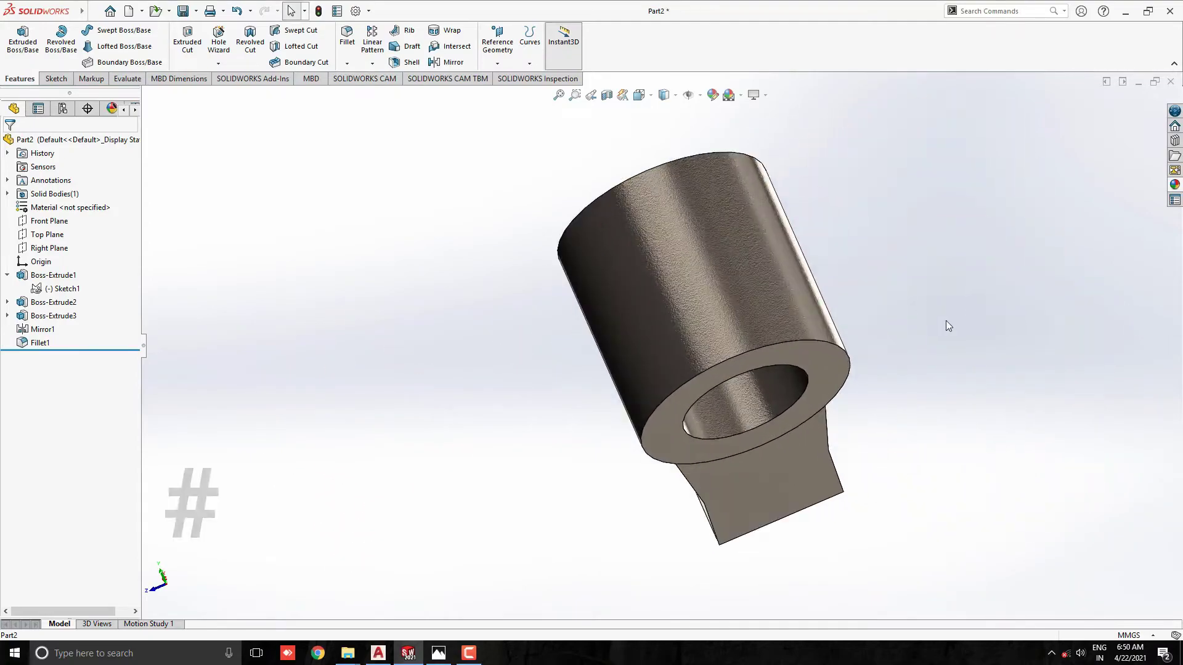
{"action": "mouse_move", "coordinate": [886, 334]}
{"action": "middle_mouse_down"}
{"action": "mouse_move", "coordinate": [603, 355]}
{"action": "mouse_move", "coordinate": [804, 344]}
{"action": "mouse_move", "coordinate": [910, 290]}
{"action": "middle_mouse_up"}
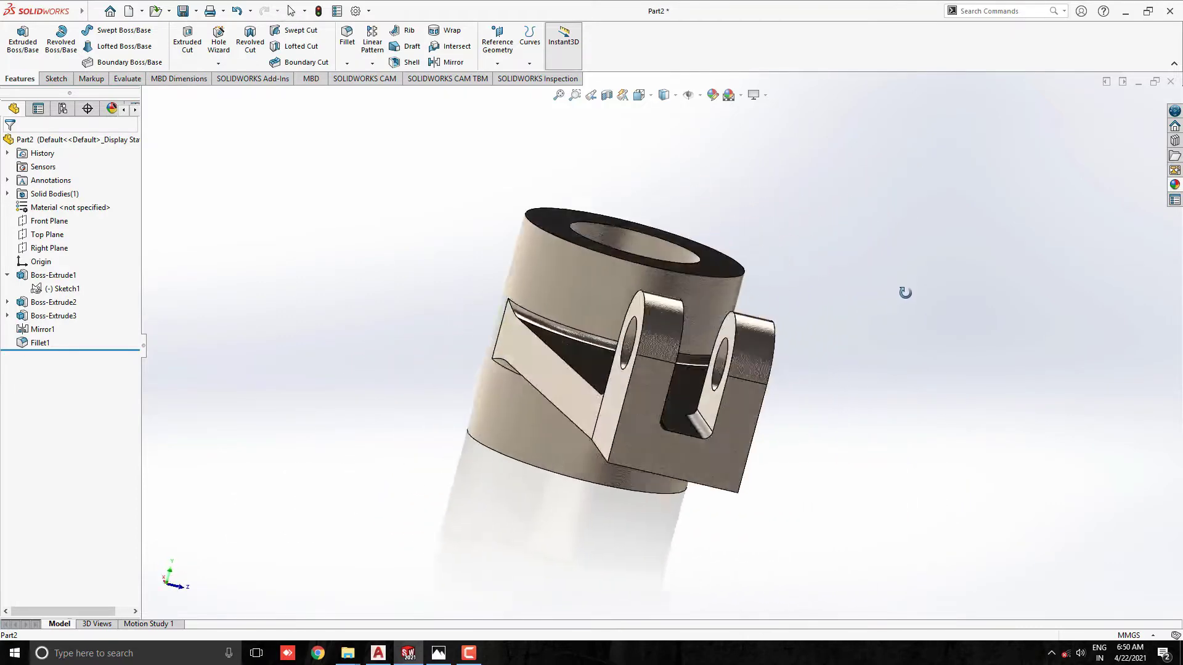
{"action": "mouse_move", "coordinate": [910, 290]}
{"action": "middle_mouse_down"}
{"action": "mouse_move", "coordinate": [782, 359]}
{"action": "mouse_move", "coordinate": [988, 338]}
{"action": "middle_mouse_up"}
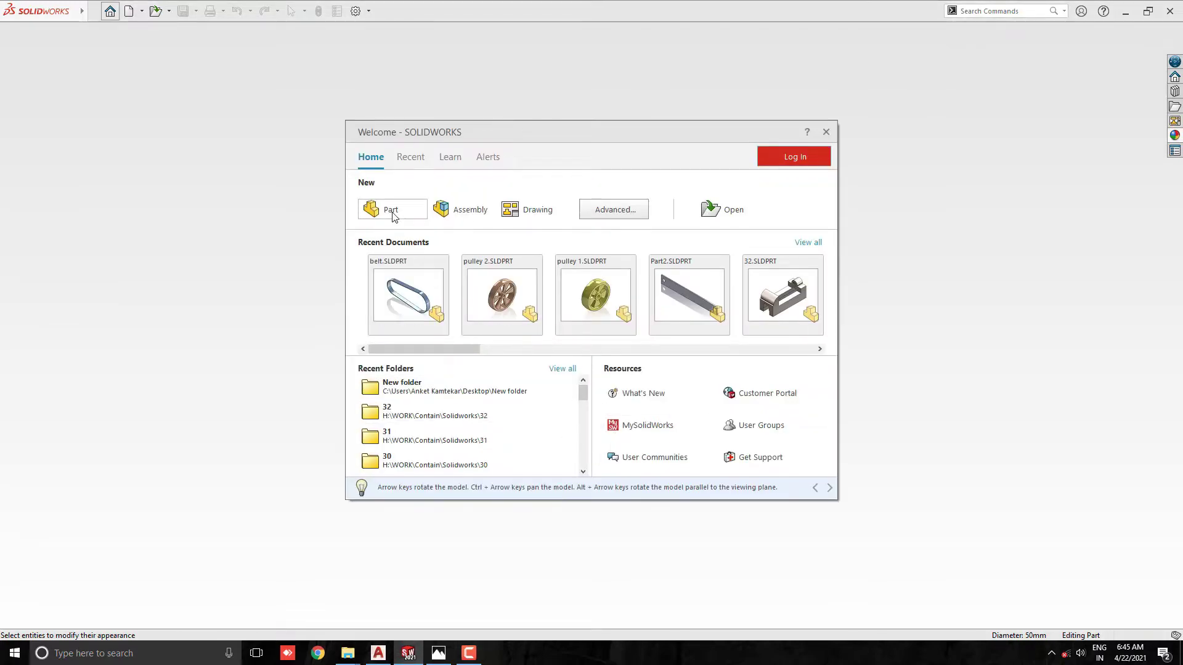
Step: Create a new blank part and place its window beside the Photos reference drawing
{"action": "left_click", "coordinate": [384, 209]}
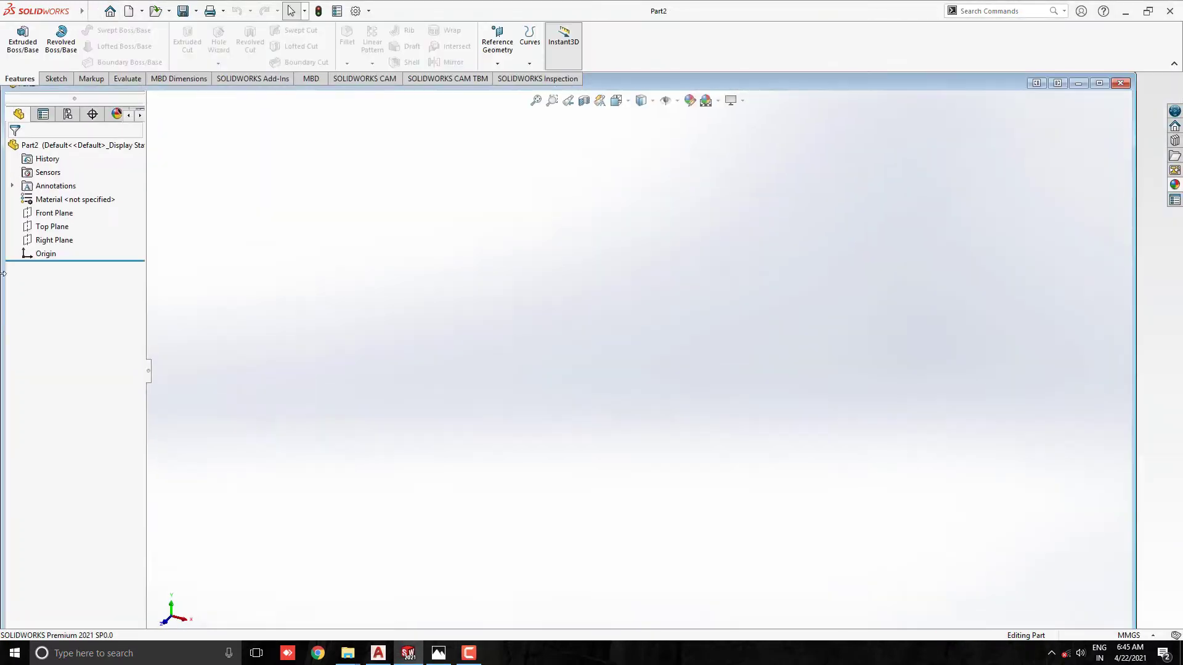
{"action": "left_click", "coordinate": [1155, 81]}
{"action": "left_click", "coordinate": [438, 653]}
{"action": "double_click", "coordinate": [616, 82]}
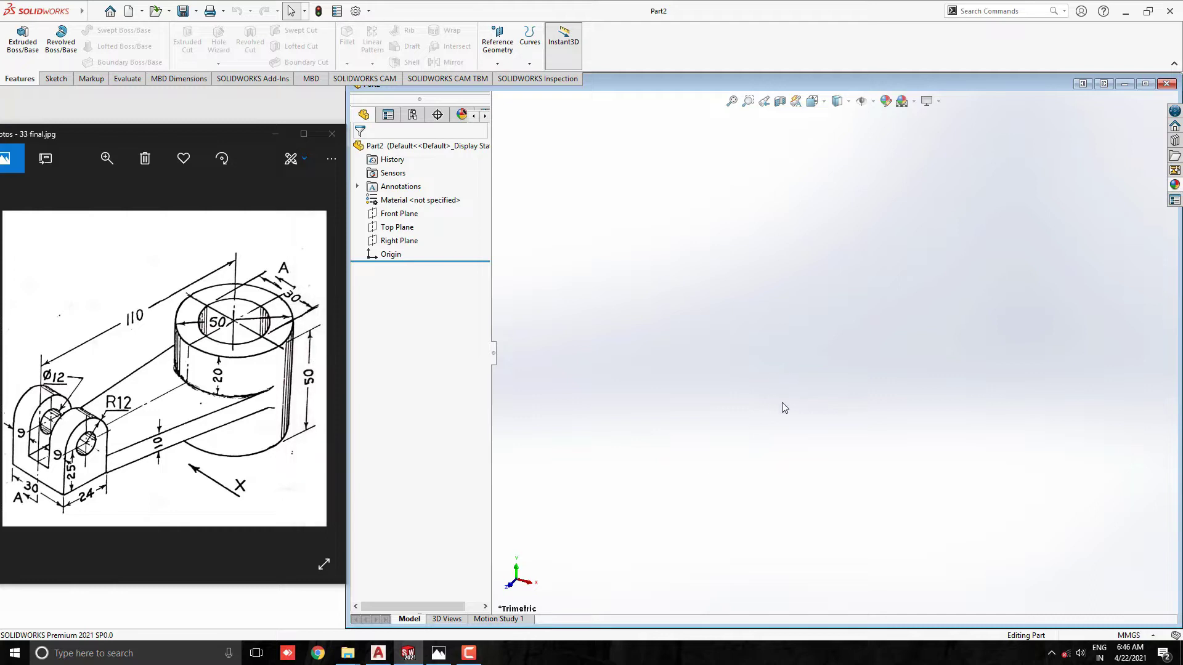
Step: Start a Top Plane sketch and draw Ø50 and Ø30 circles centred on the origin
{"action": "left_click", "coordinate": [398, 226]}
{"action": "left_click", "coordinate": [430, 208]}
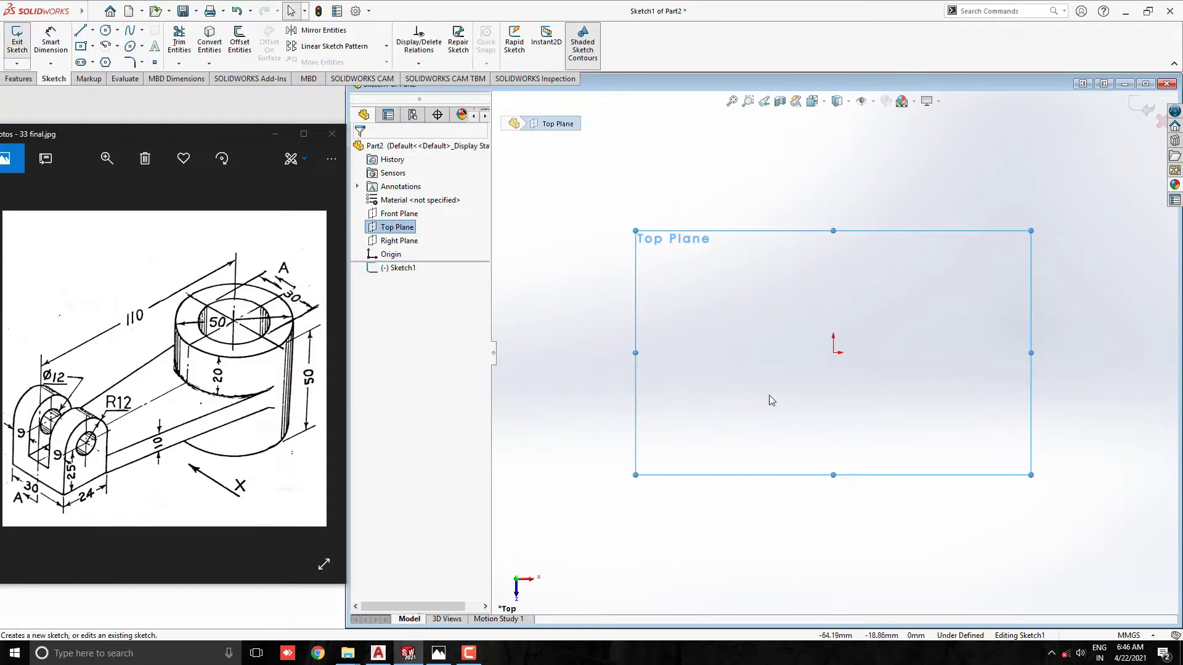
{"action": "scroll", "coordinate": [813, 388], "scroll_direction": "down", "scroll_amount": 2}
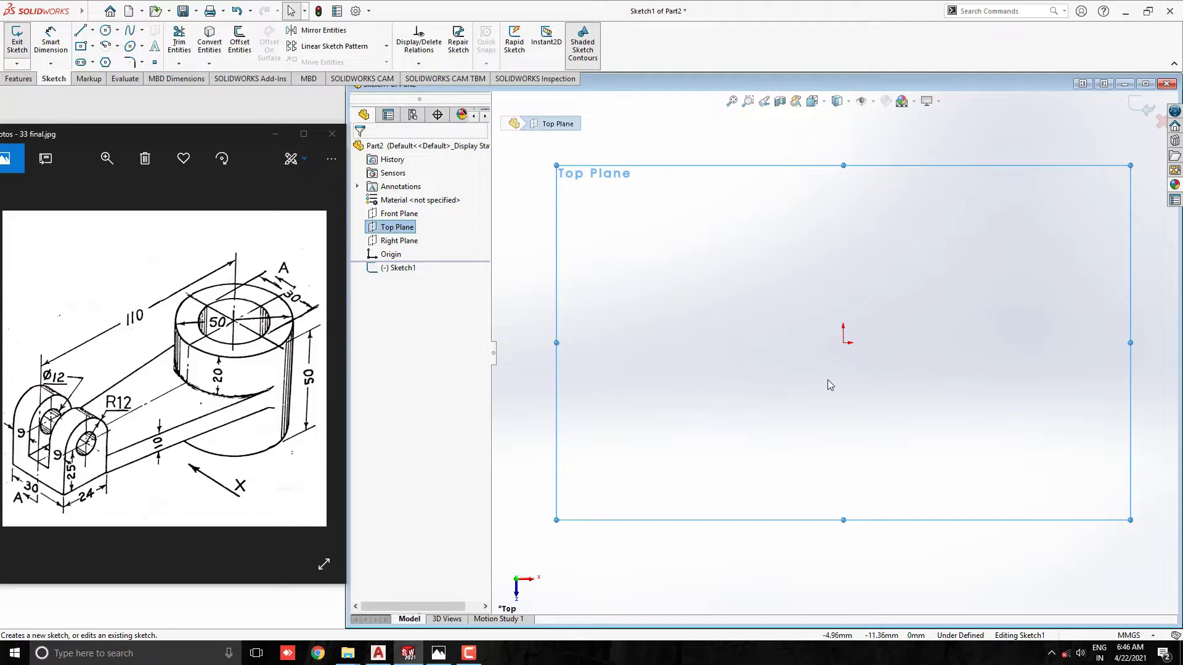
{"action": "left_click", "coordinate": [106, 31]}
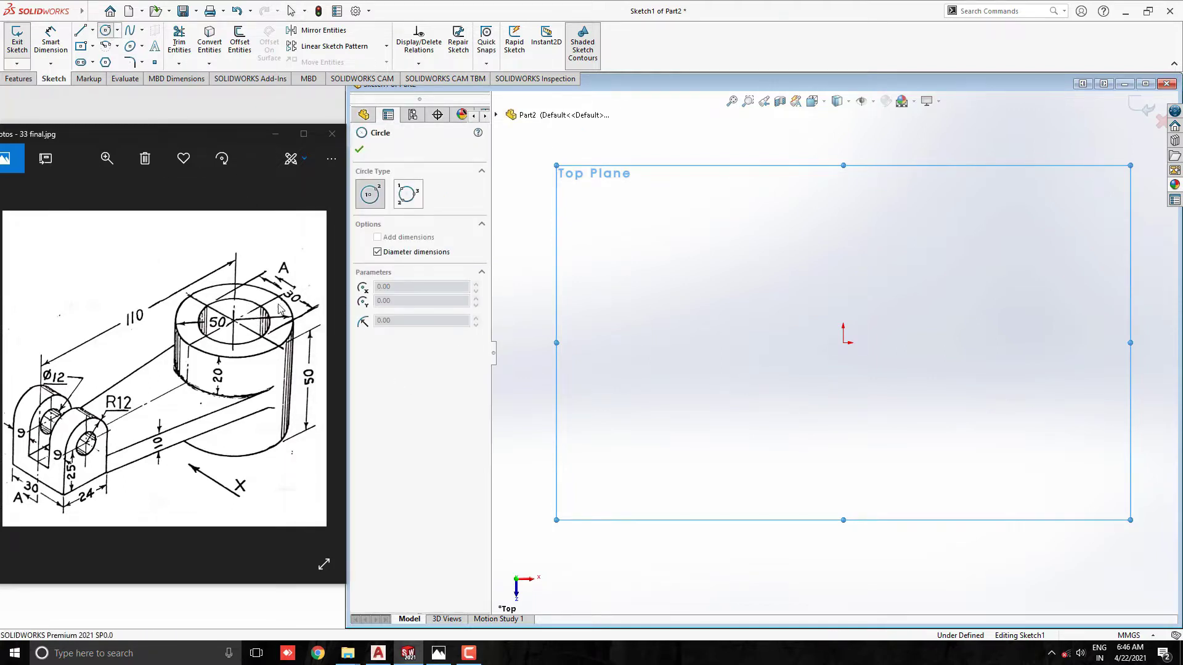
{"action": "scroll", "coordinate": [840, 407], "scroll_direction": "up", "scroll_amount": 1}
{"action": "scroll", "coordinate": [846, 362], "scroll_direction": "down", "scroll_amount": 1}
{"action": "left_click", "coordinate": [844, 344]}
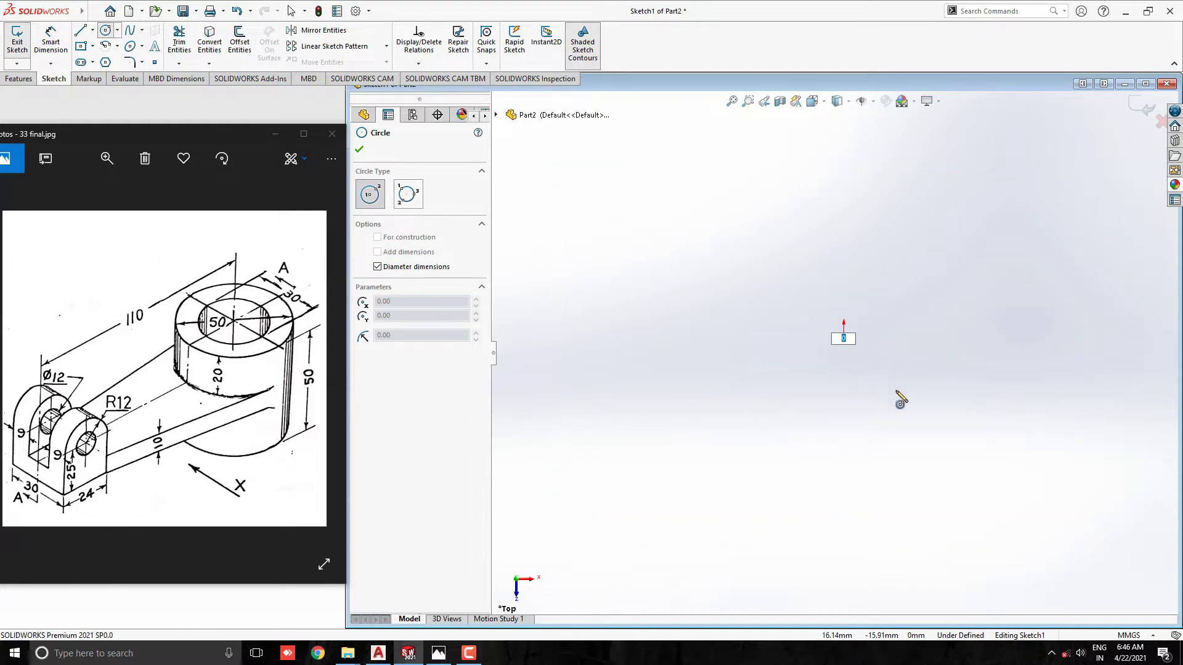
{"action": "type", "text": "50"}
{"action": "key", "text": "Return"}
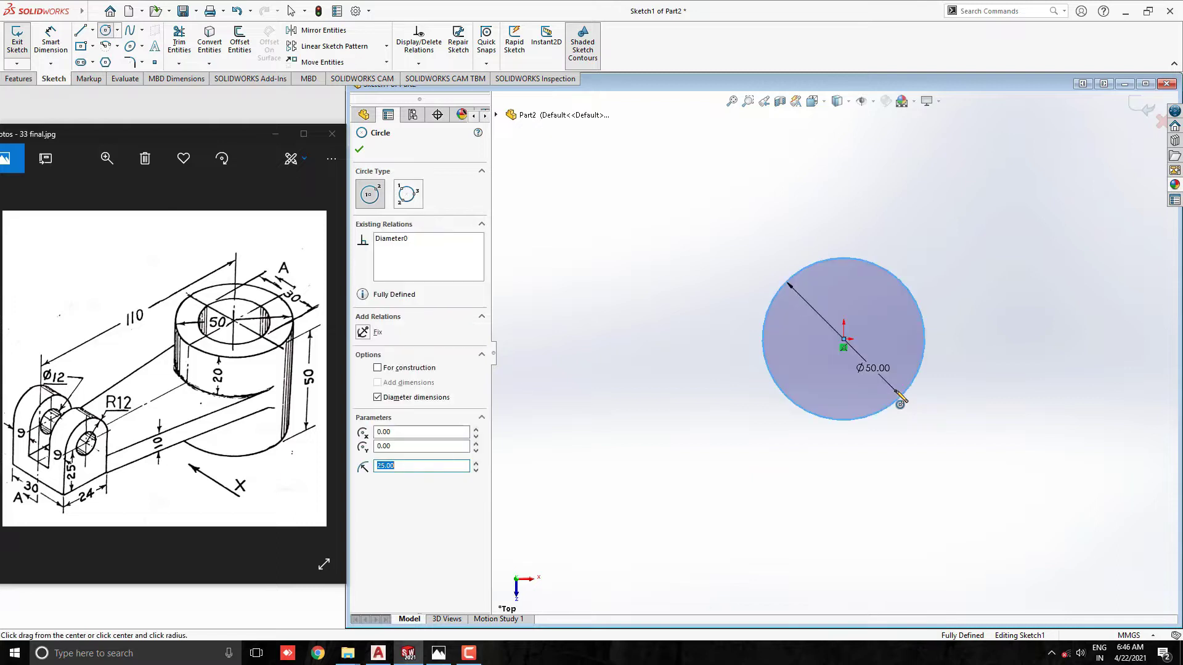
{"action": "scroll", "coordinate": [847, 368], "scroll_direction": "down", "scroll_amount": 1}
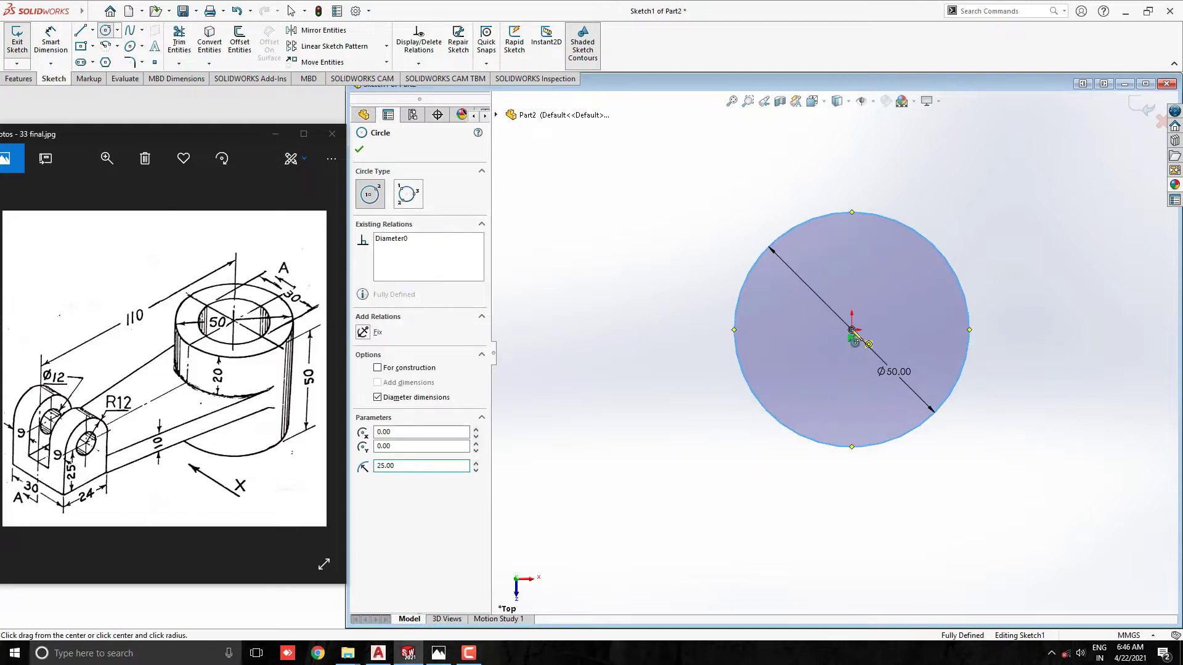
{"action": "left_click", "coordinate": [853, 332]}
{"action": "type", "text": "30"}
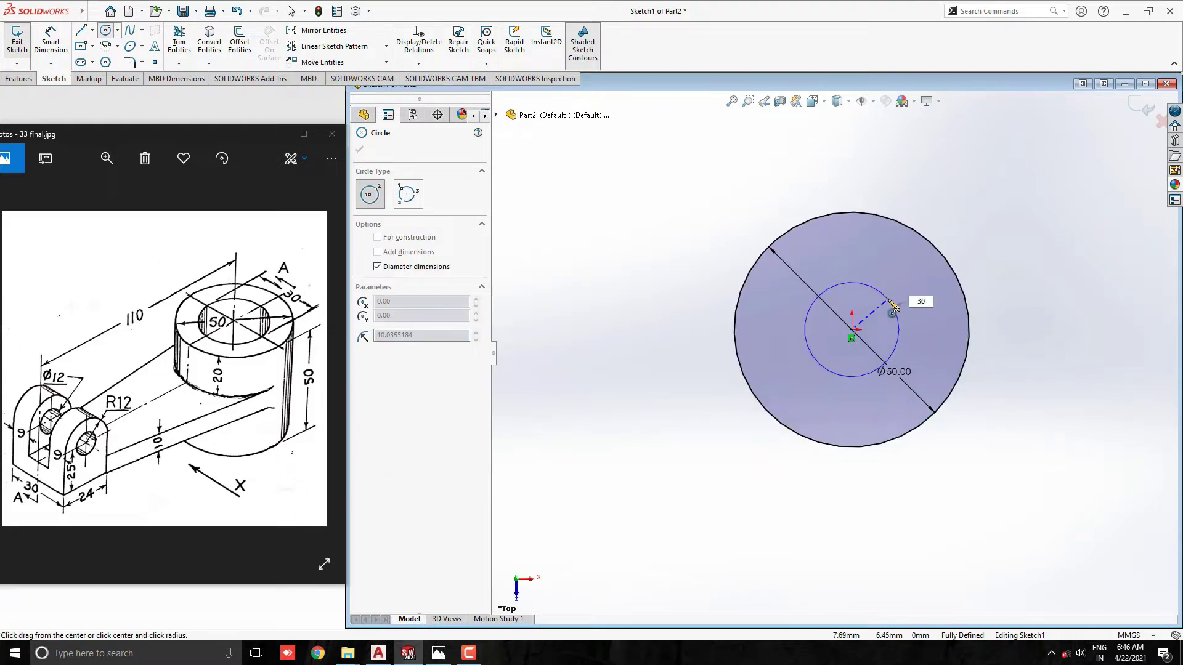
{"action": "key", "text": "Return"}
{"action": "scroll", "coordinate": [834, 370], "scroll_direction": "up", "scroll_amount": 1}
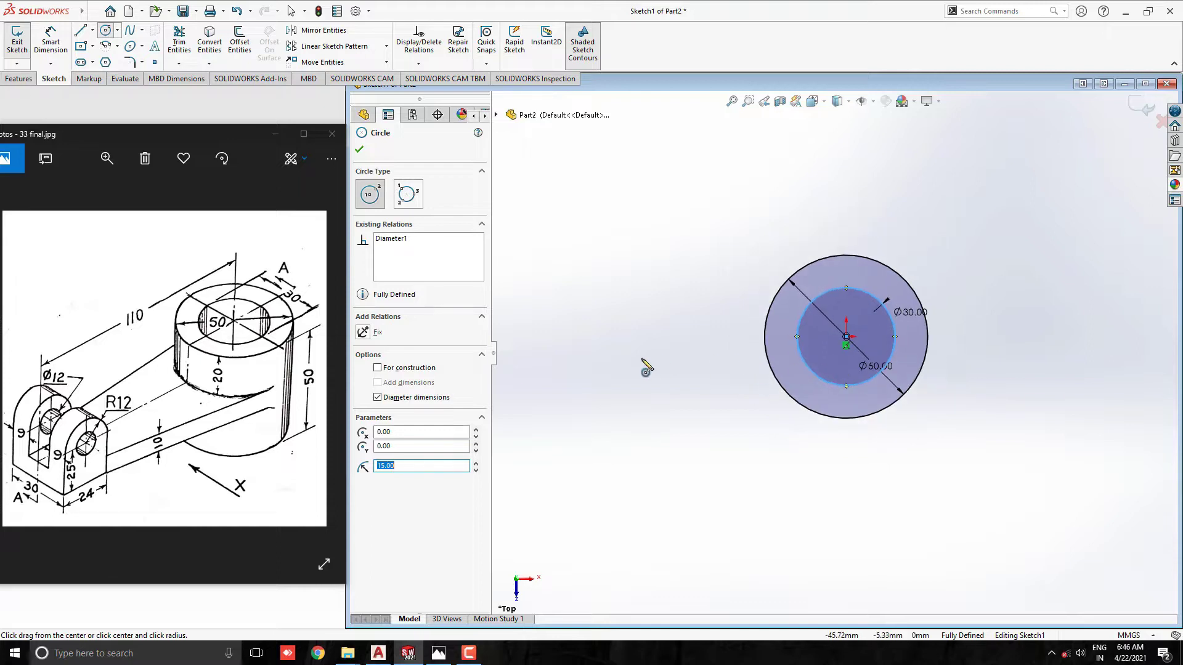
{"action": "key", "text": "Escape"}
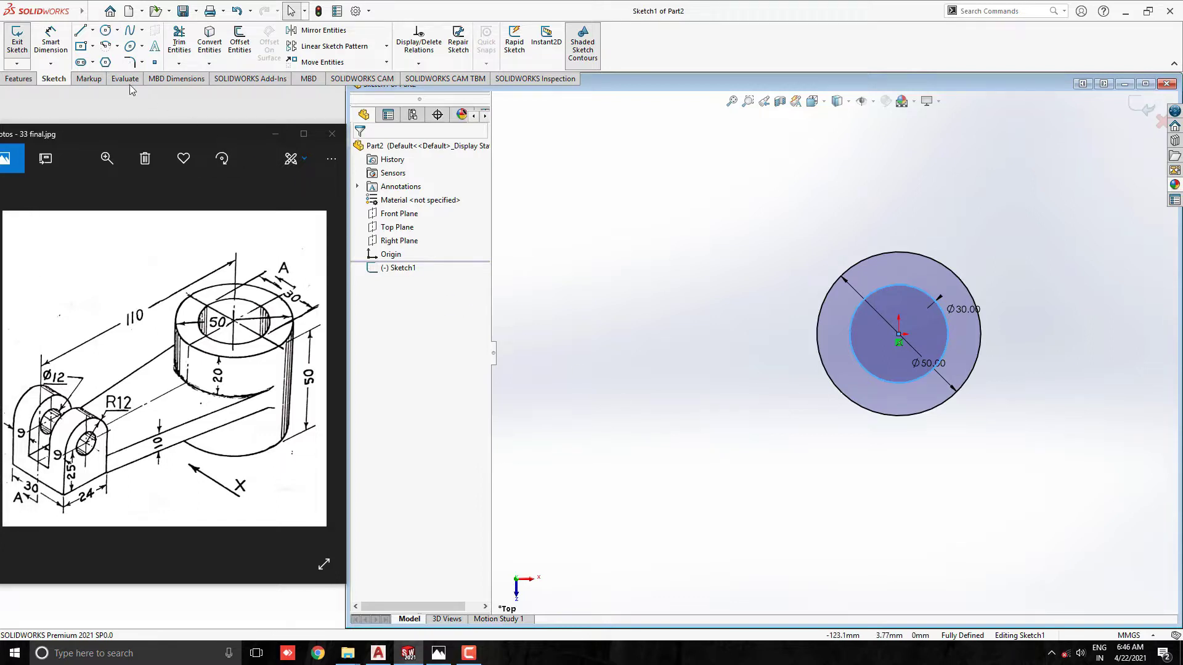
Step: Draw a 24 × 30 mm center rectangle to the left of the circles
{"action": "left_click", "coordinate": [82, 46]}
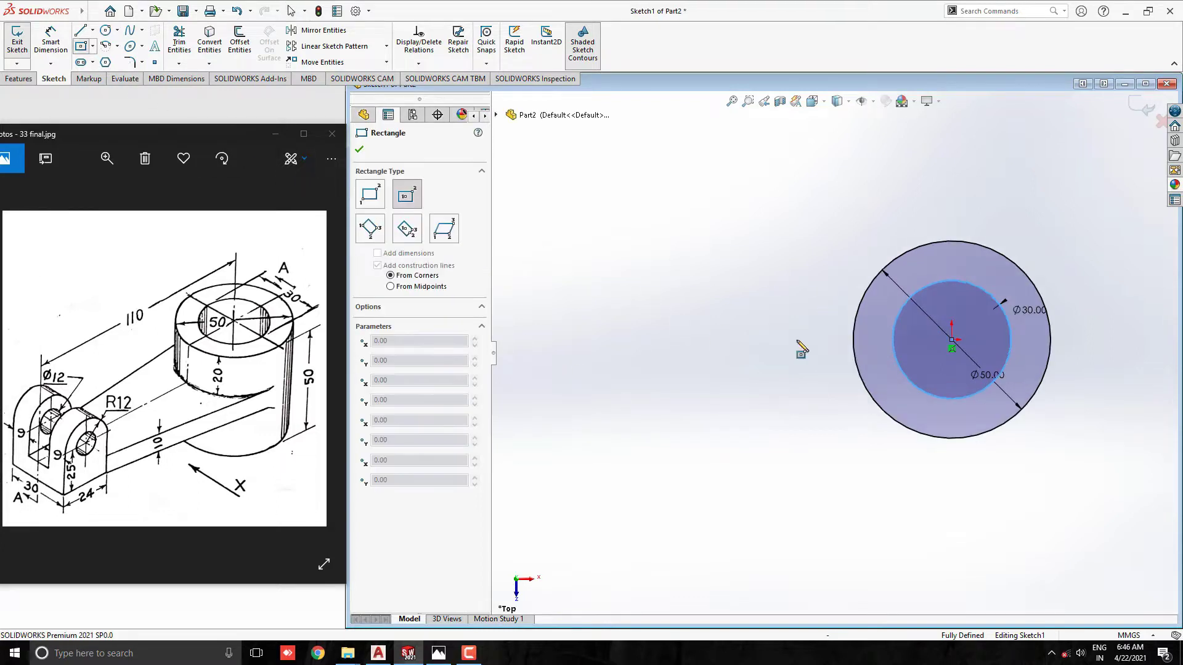
{"action": "scroll", "coordinate": [678, 319], "scroll_direction": "down", "scroll_amount": 1}
{"action": "left_click", "coordinate": [680, 339]}
{"action": "type", "text": "3"}
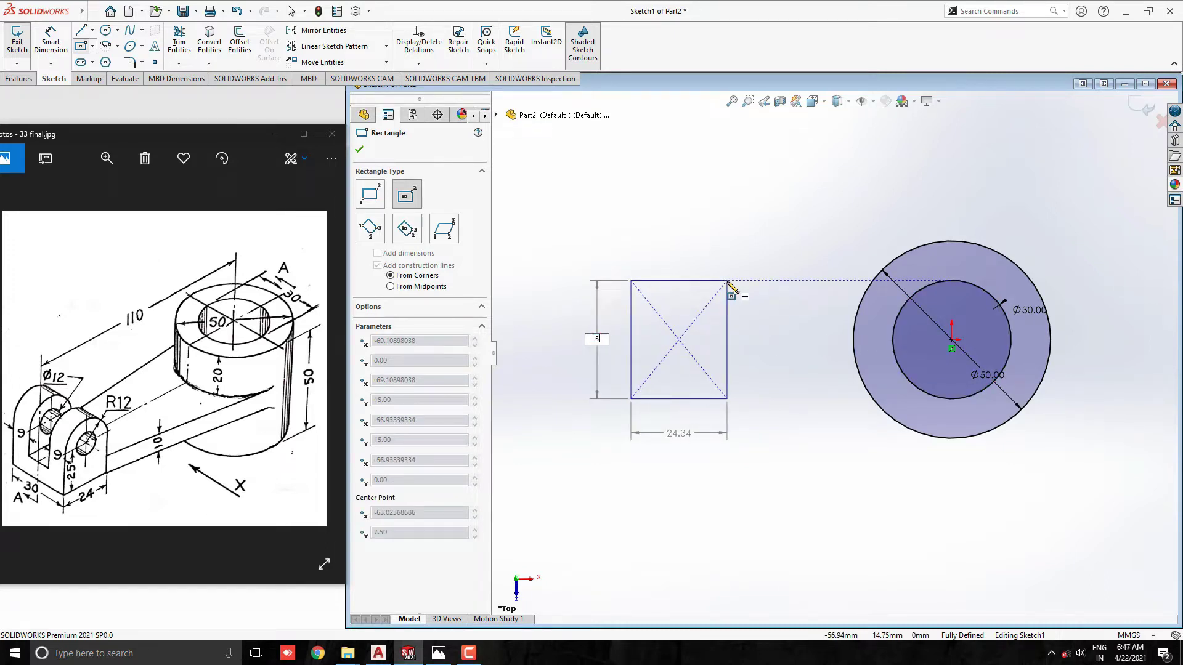
{"action": "type", "text": "0"}
{"action": "key", "text": "Tab"}
{"action": "key", "text": "Return"}
{"action": "key", "text": "Escape"}
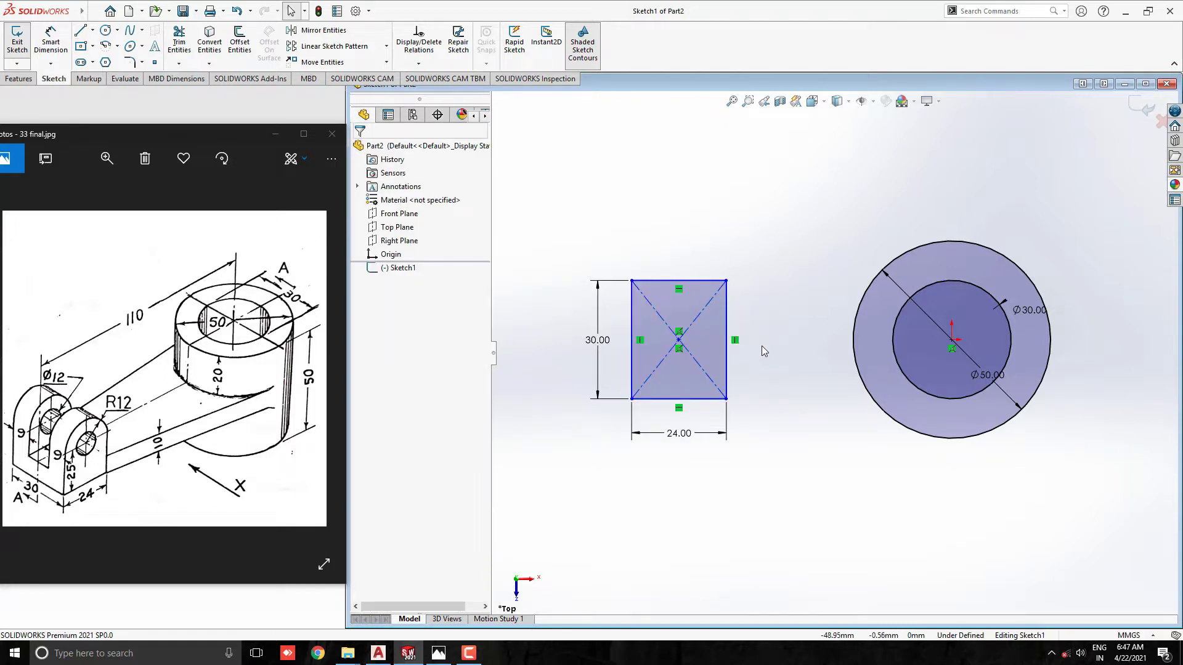
{"action": "scroll", "coordinate": [761, 346], "scroll_direction": "down", "scroll_amount": 1}
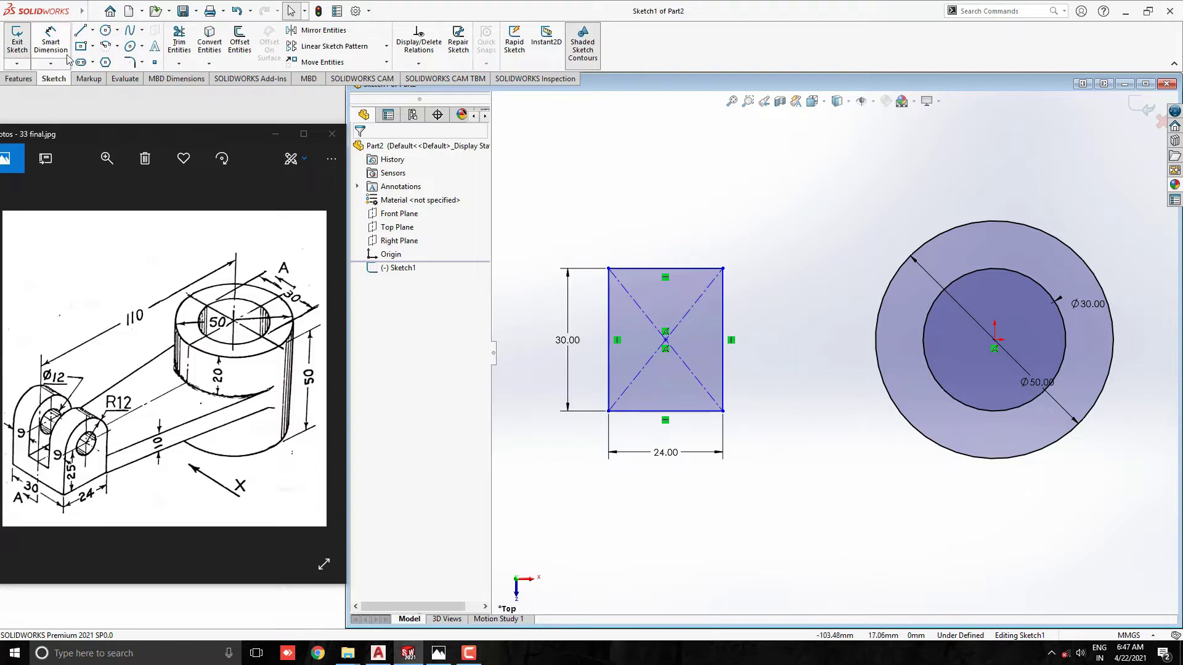
Step: Dimension the rectangle's left edge 110 mm from the circle centre and fit the view
{"action": "left_click", "coordinate": [52, 42]}
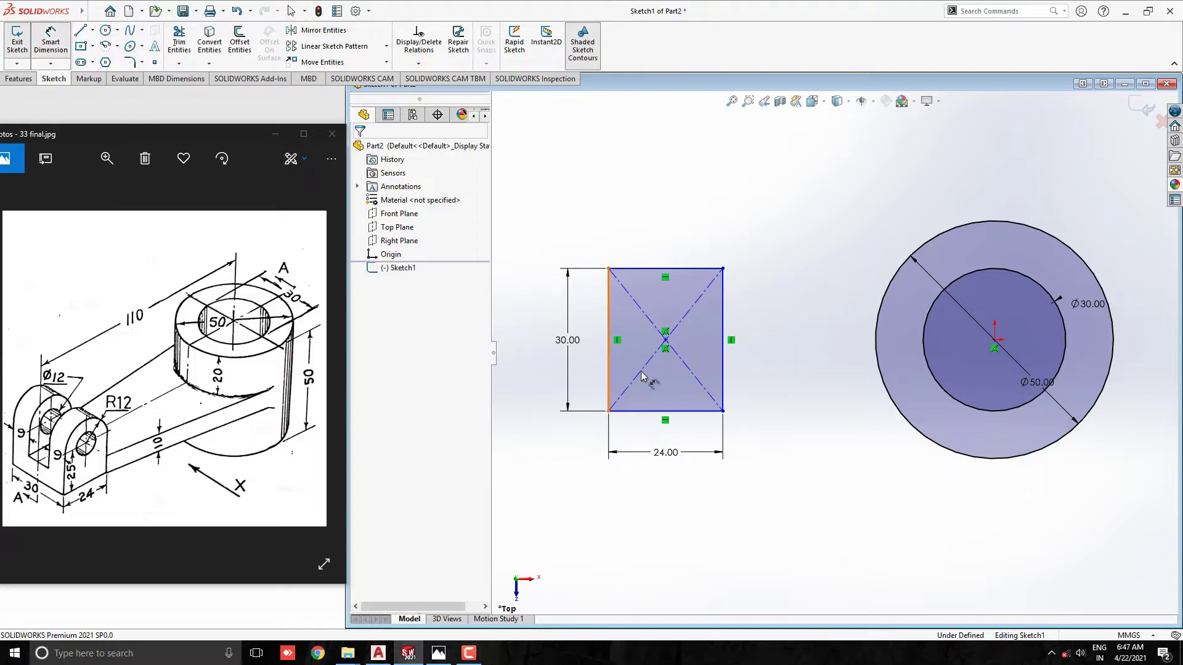
{"action": "left_click", "coordinate": [609, 360]}
{"action": "left_click", "coordinate": [995, 342]}
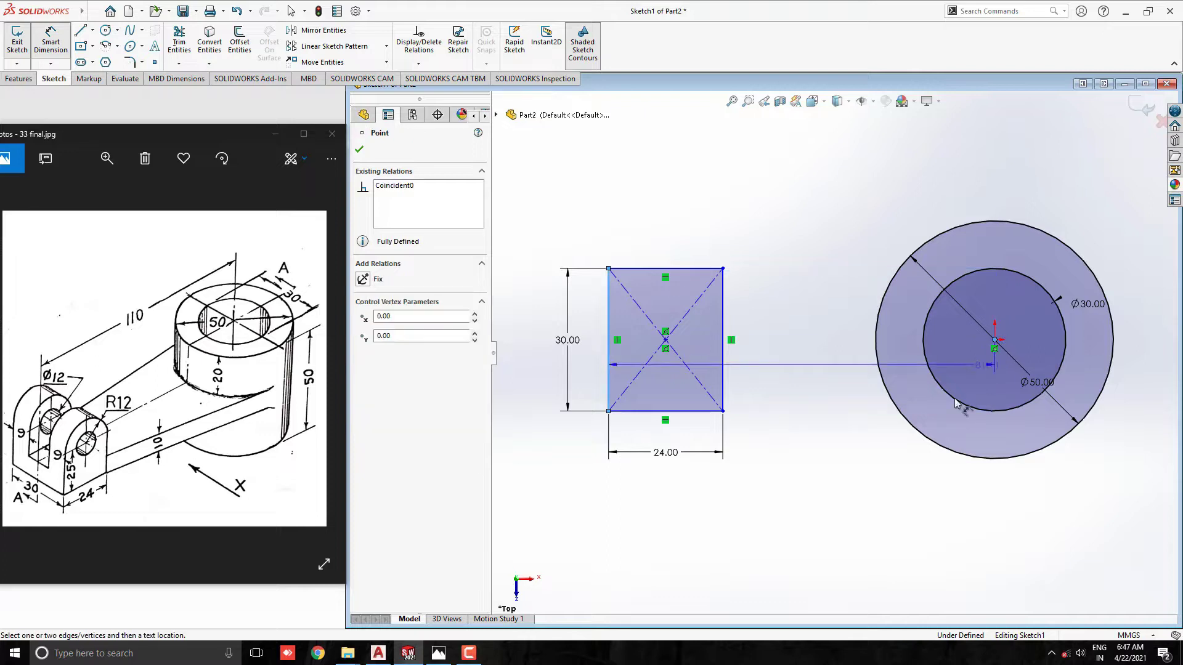
{"action": "left_click", "coordinate": [843, 520]}
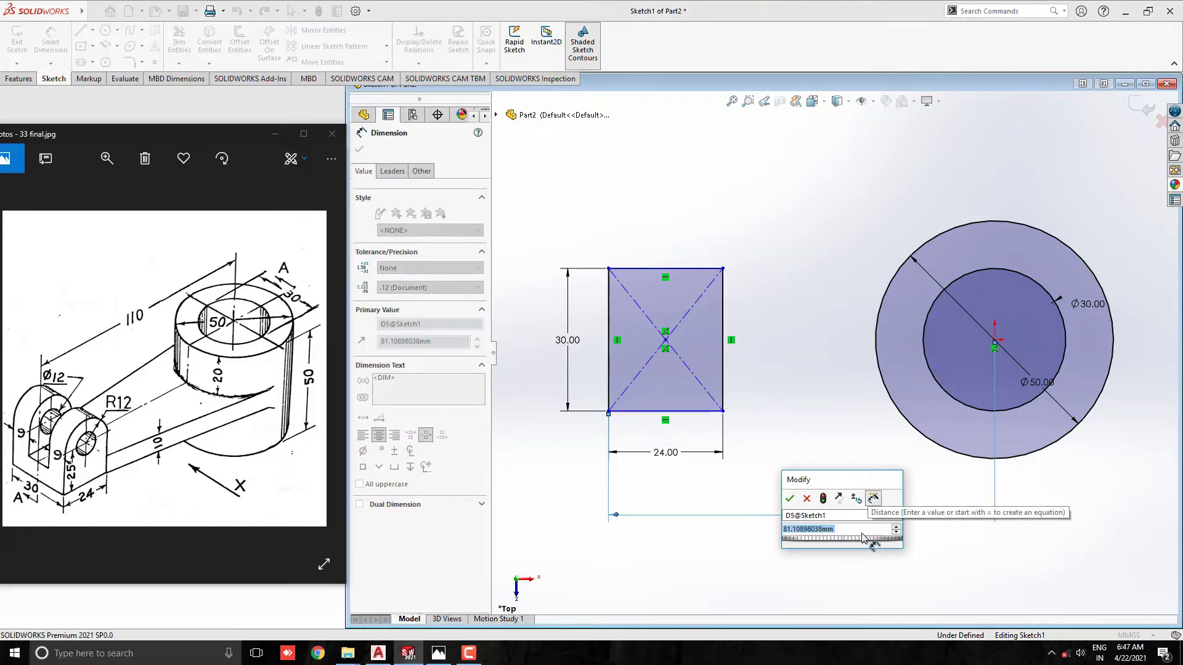
{"action": "type", "text": "110"}
{"action": "key", "text": "Return"}
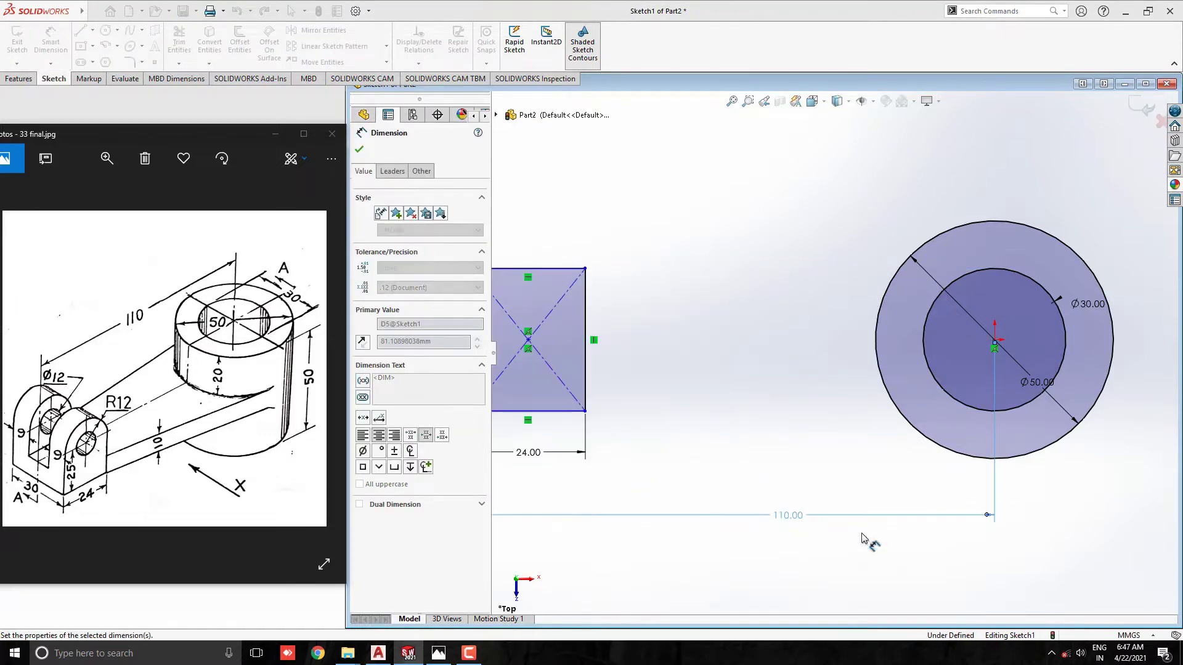
{"action": "key", "text": "f"}
{"action": "key", "text": "Escape"}
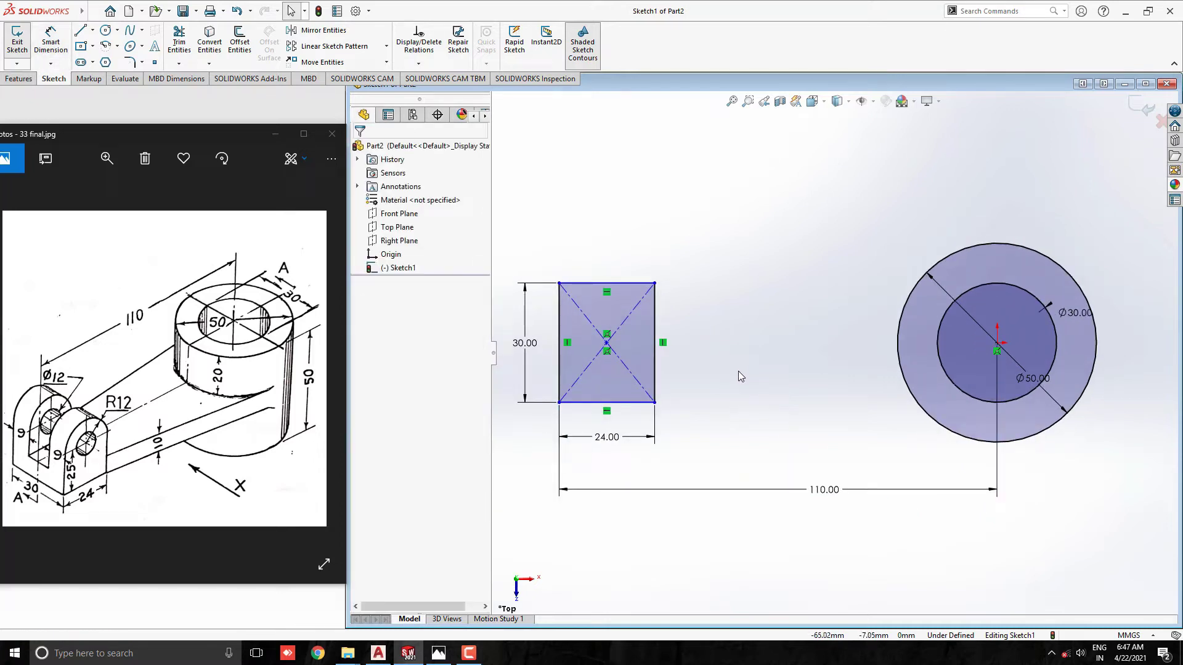
Step: Draw upper and lower lines from the rectangle's right corners to the Ø50 circle
{"action": "left_click", "coordinate": [84, 33]}
{"action": "left_click", "coordinate": [656, 281]}
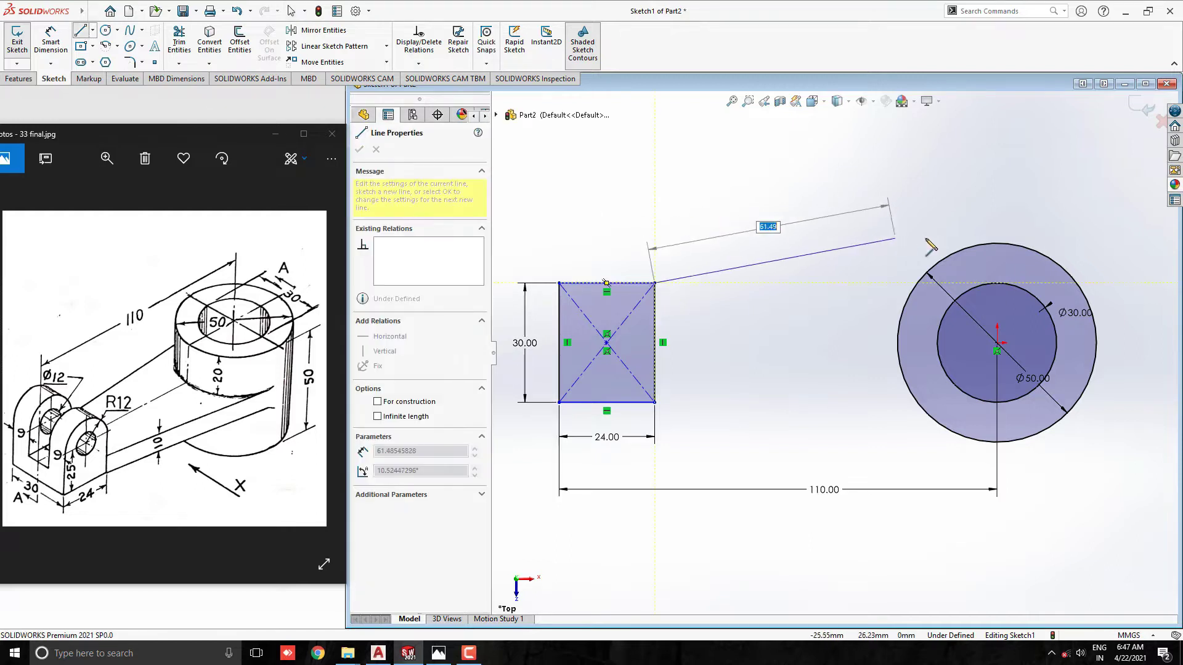
{"action": "left_click", "coordinate": [985, 245]}
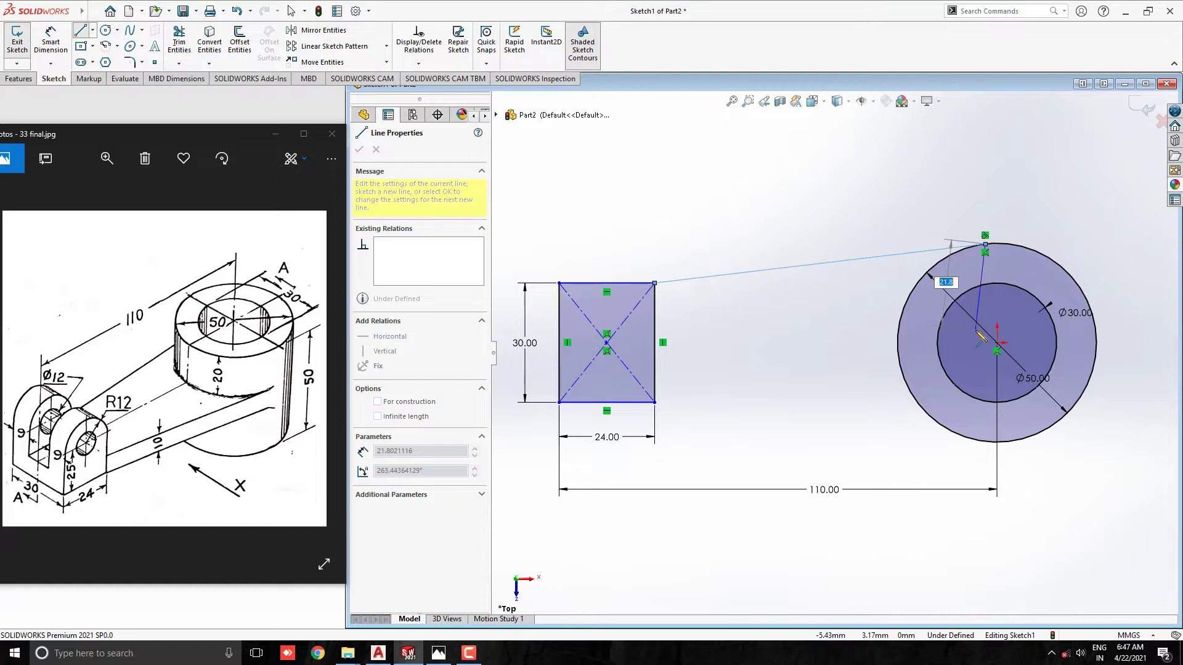
{"action": "key", "text": "Escape"}
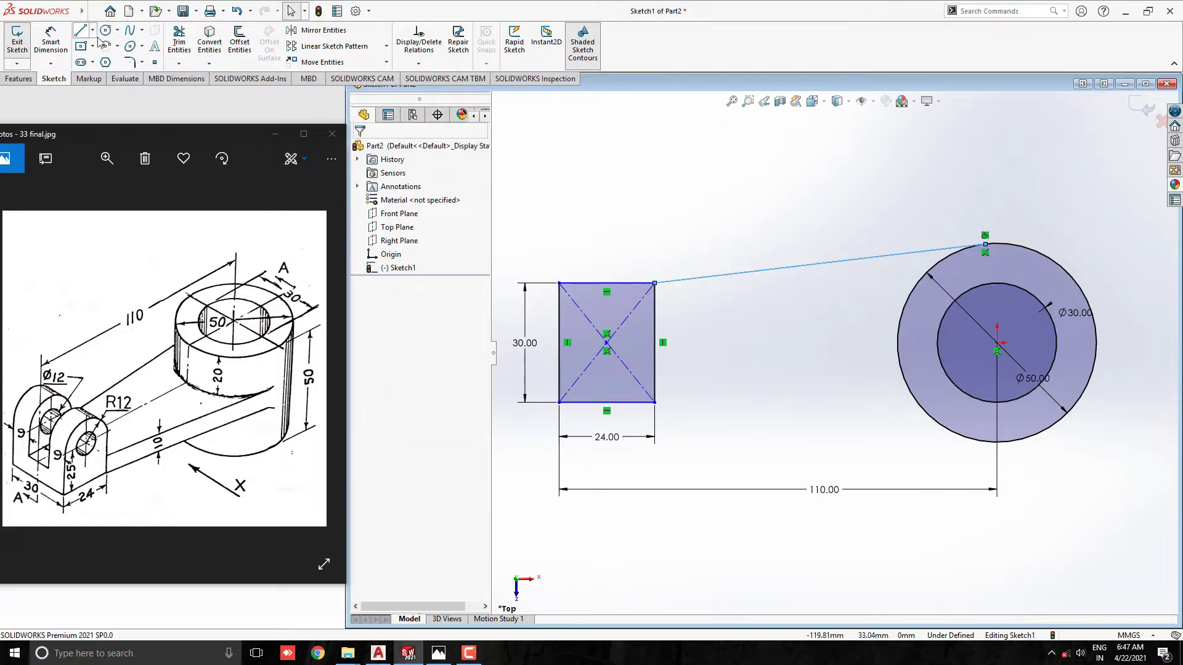
{"action": "left_click", "coordinate": [81, 31]}
{"action": "left_click", "coordinate": [654, 402]}
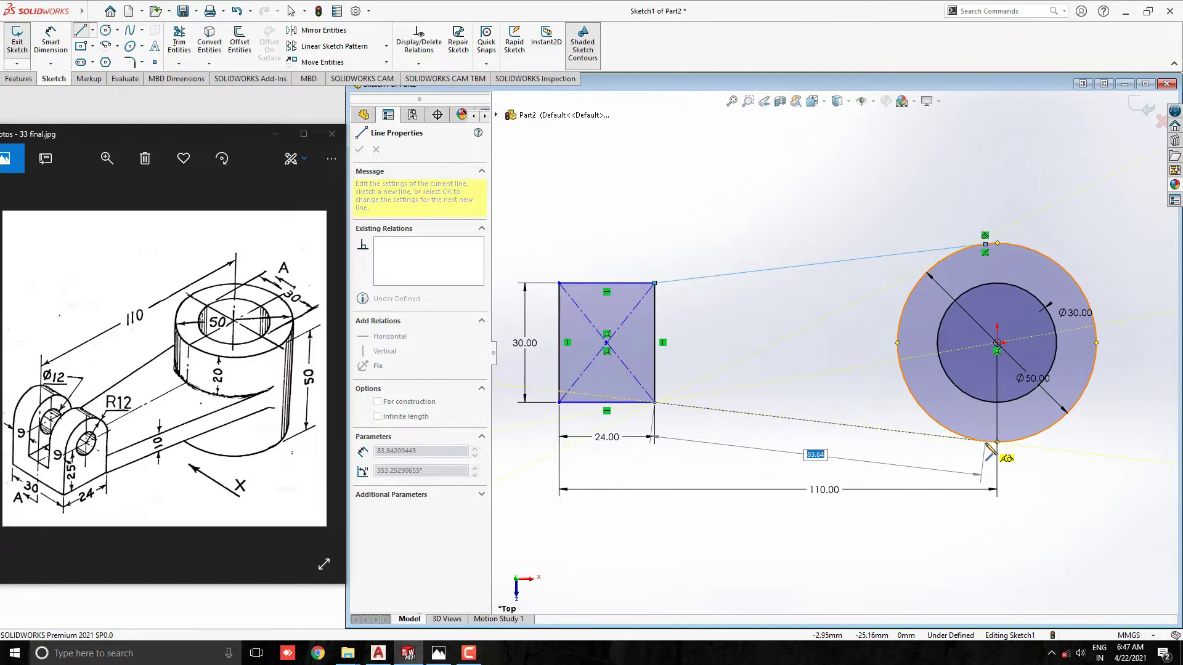
{"action": "left_click", "coordinate": [987, 447]}
{"action": "key", "text": "Escape"}
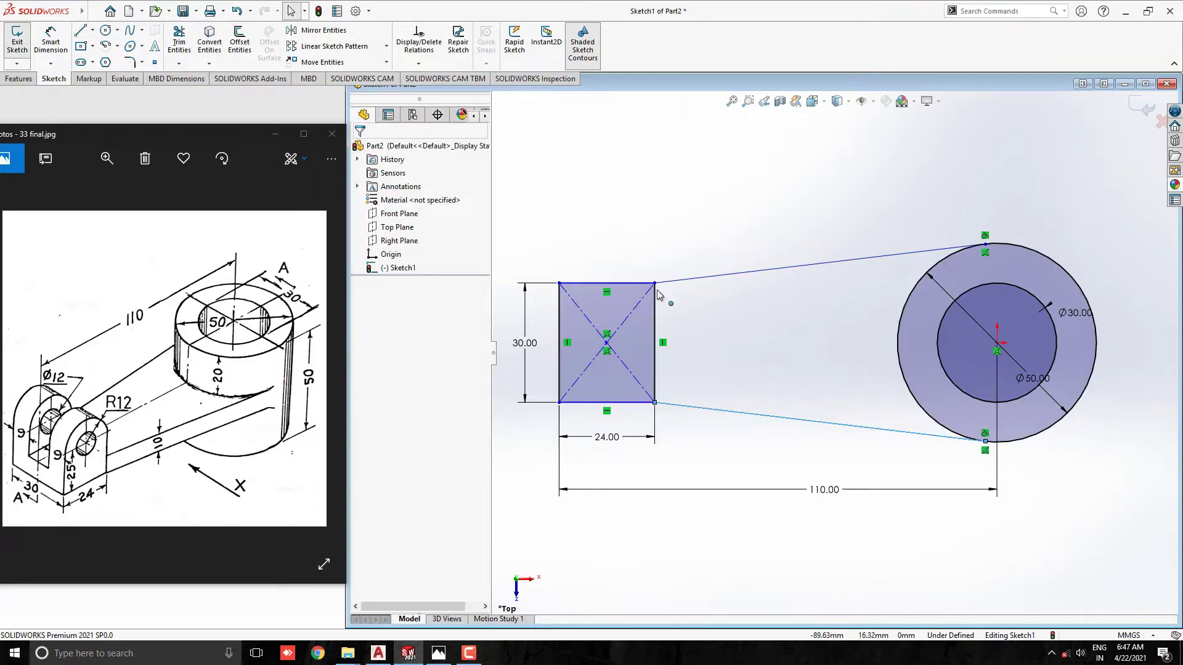
Step: Extrude the ring between the Ø50 and Ø30 circles 50 mm mid-plane
{"action": "left_click", "coordinate": [19, 79]}
{"action": "left_click", "coordinate": [22, 41]}
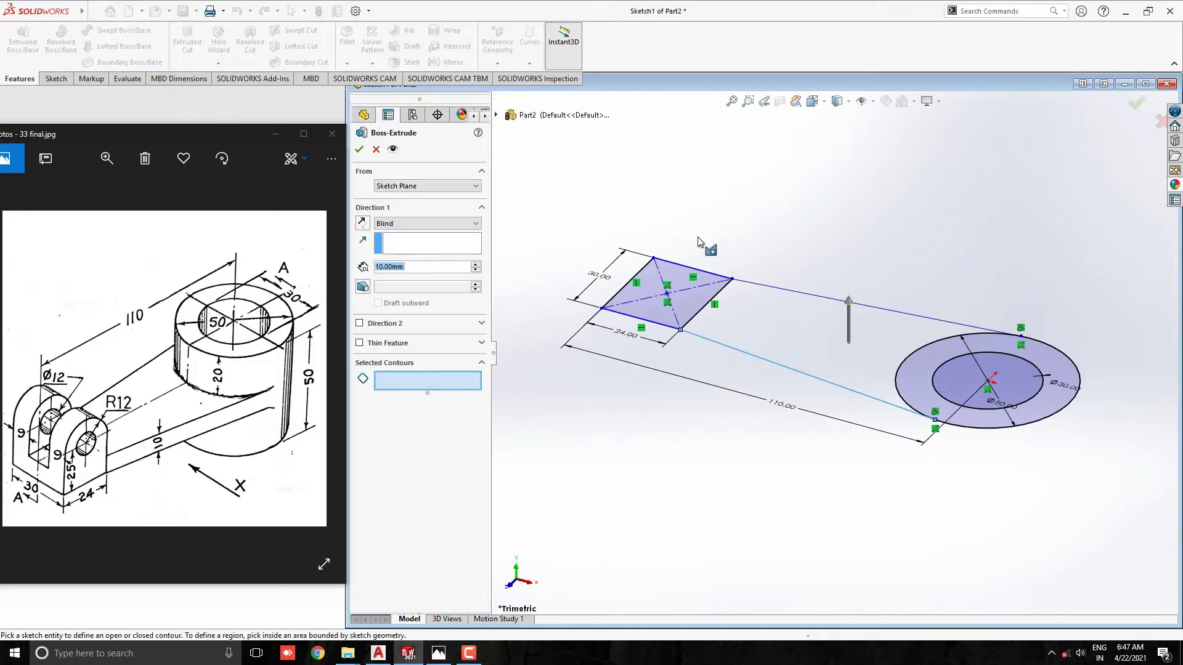
{"action": "left_click", "coordinate": [924, 380]}
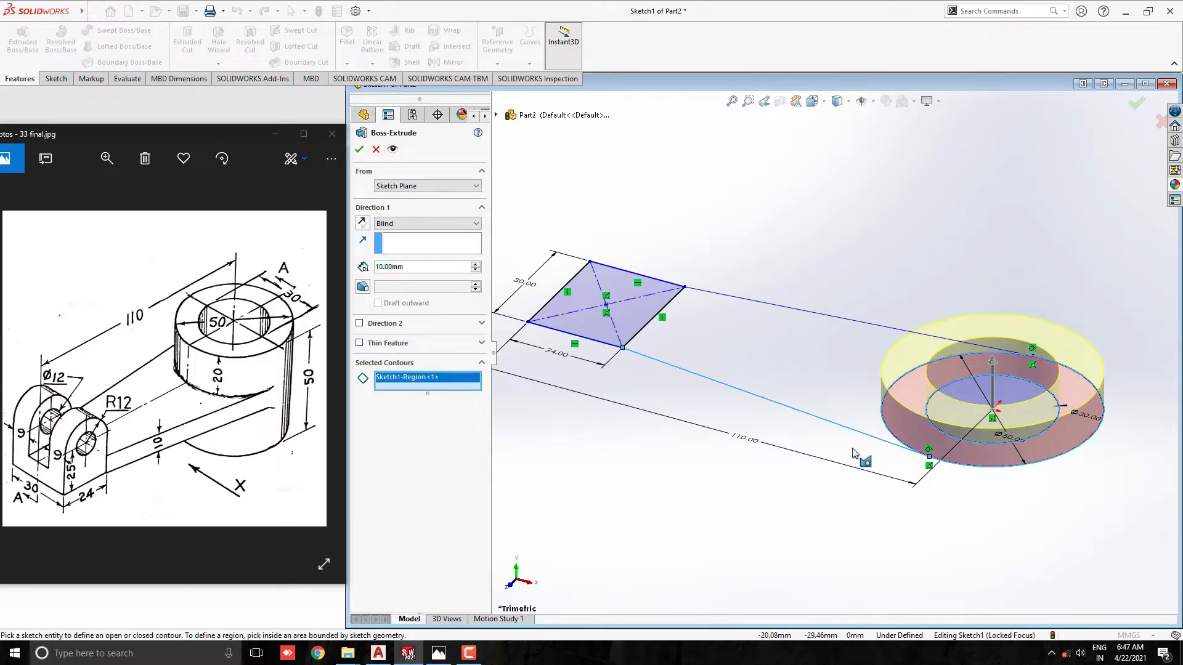
{"action": "left_click", "coordinate": [423, 225]}
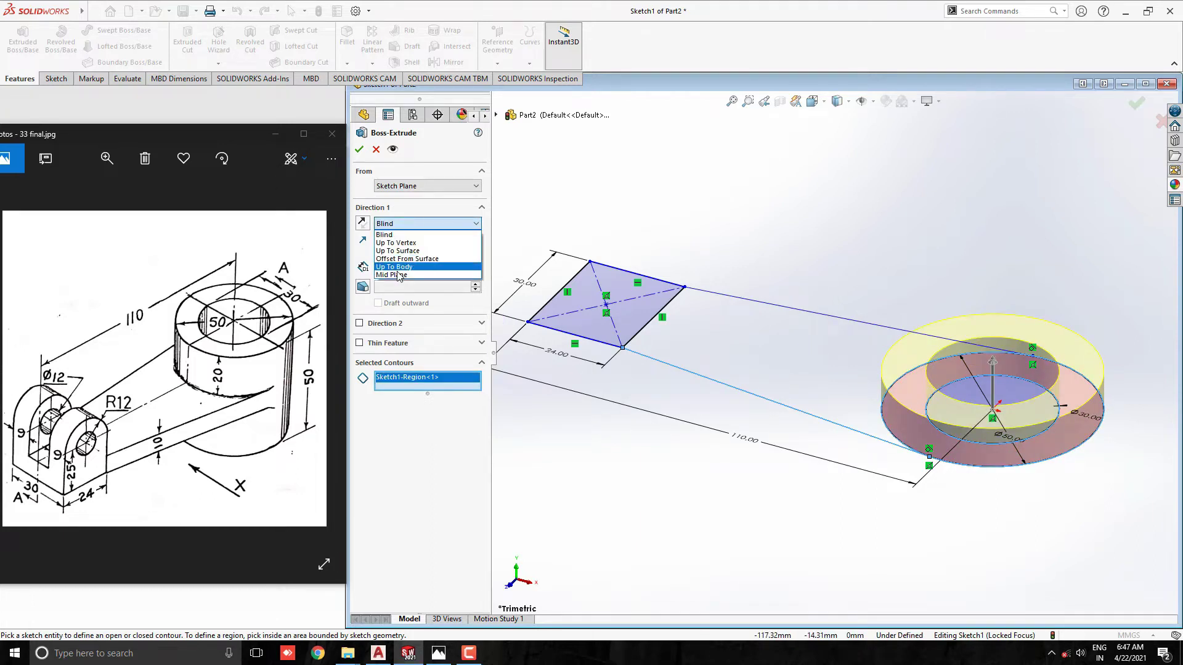
{"action": "left_click", "coordinate": [406, 274]}
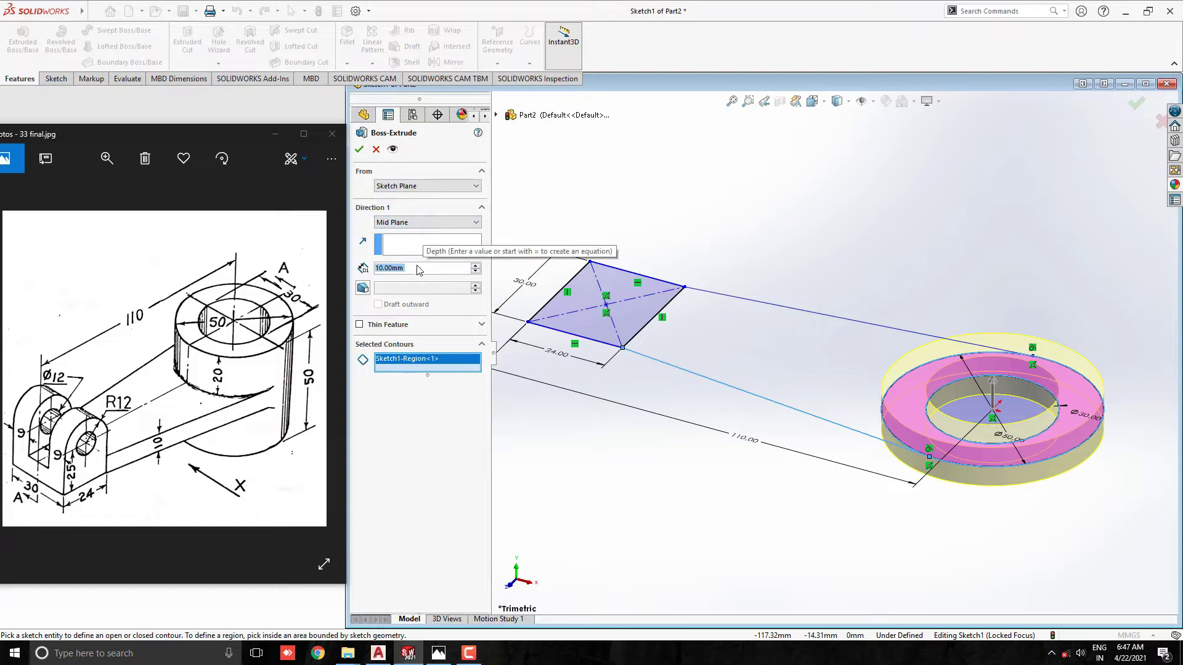
{"action": "type", "text": "50"}
{"action": "key", "text": "Return"}
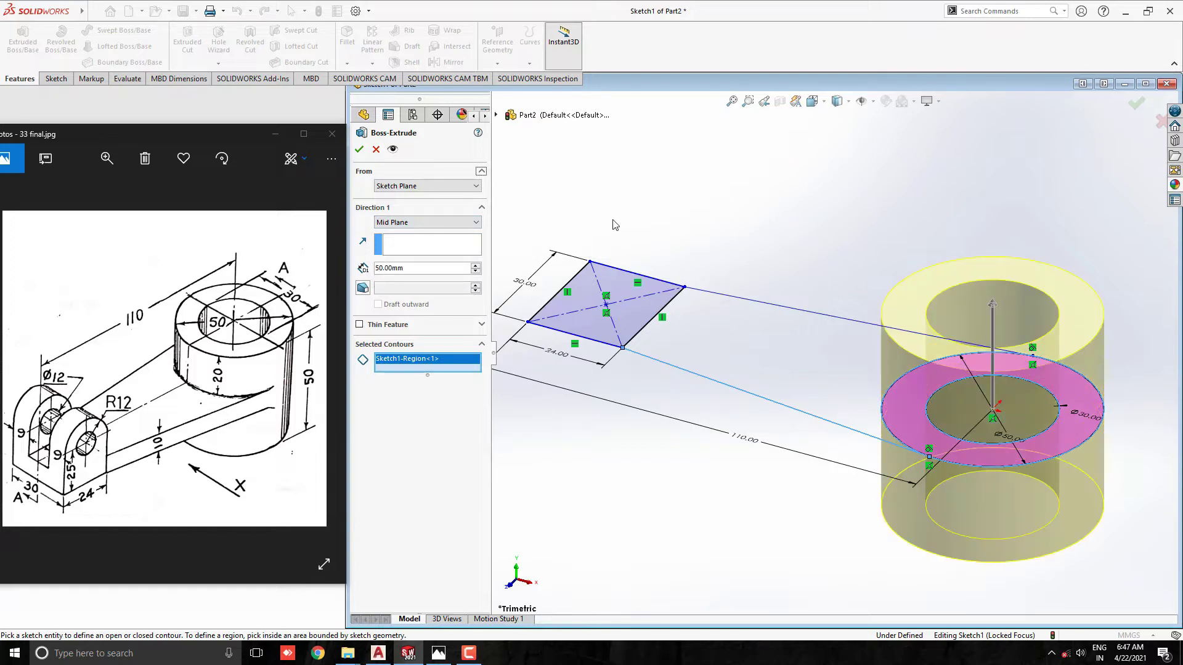
{"action": "left_click", "coordinate": [359, 150]}
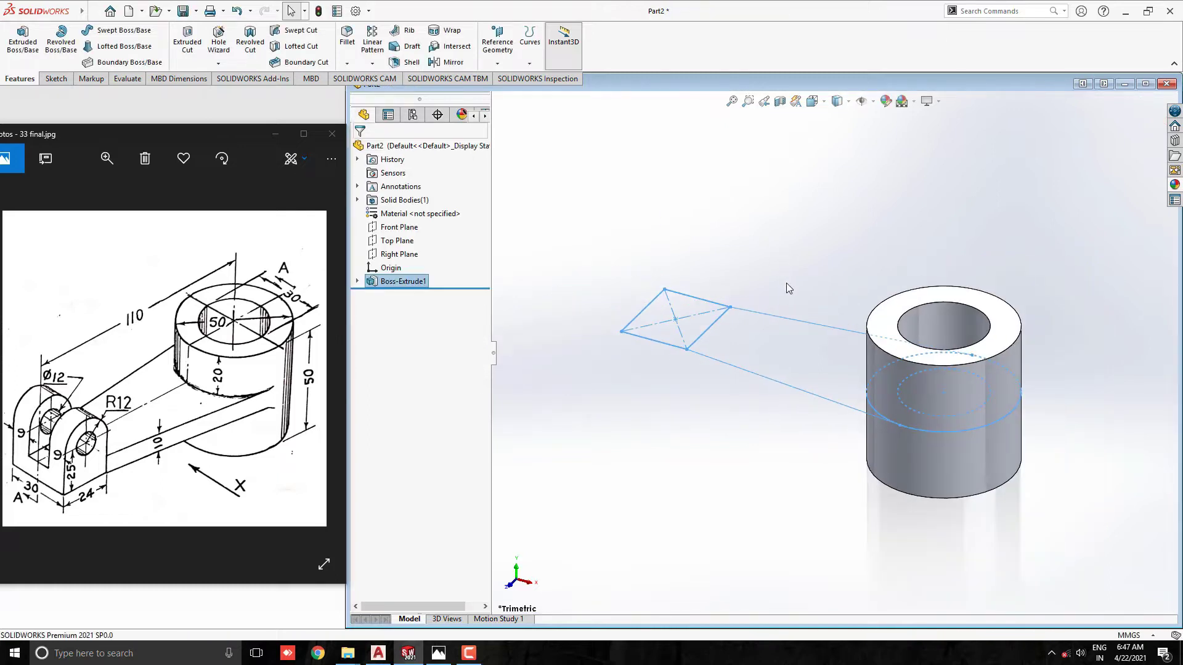
{"action": "scroll", "coordinate": [786, 290], "scroll_direction": "down", "scroll_amount": 2}
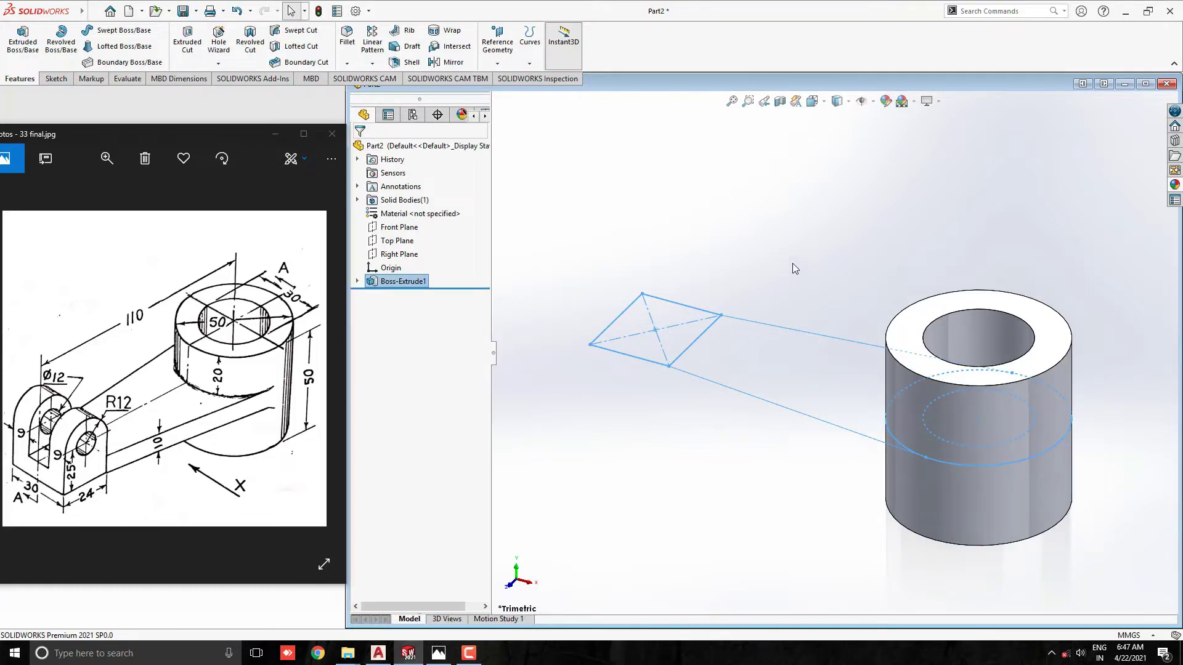
Step: Extrude Sketch1's rectangle and tapered regions 10 mm mid-plane, merging with the hub
{"action": "left_click", "coordinate": [358, 281]}
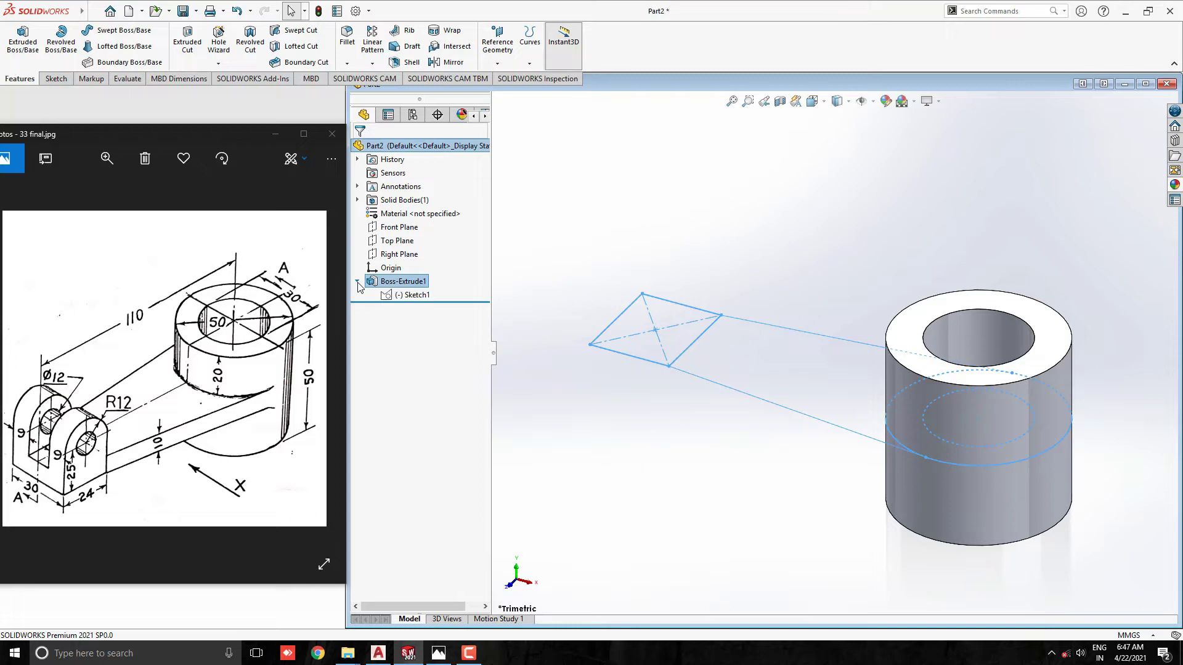
{"action": "left_click", "coordinate": [407, 295]}
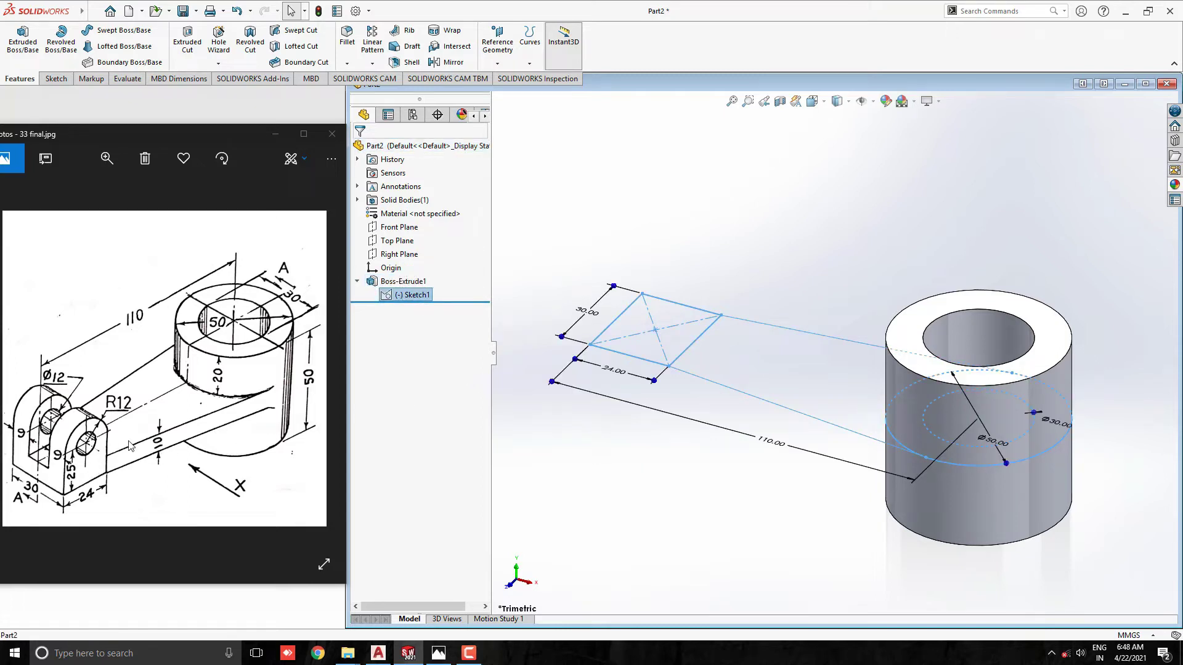
{"action": "left_click", "coordinate": [24, 39]}
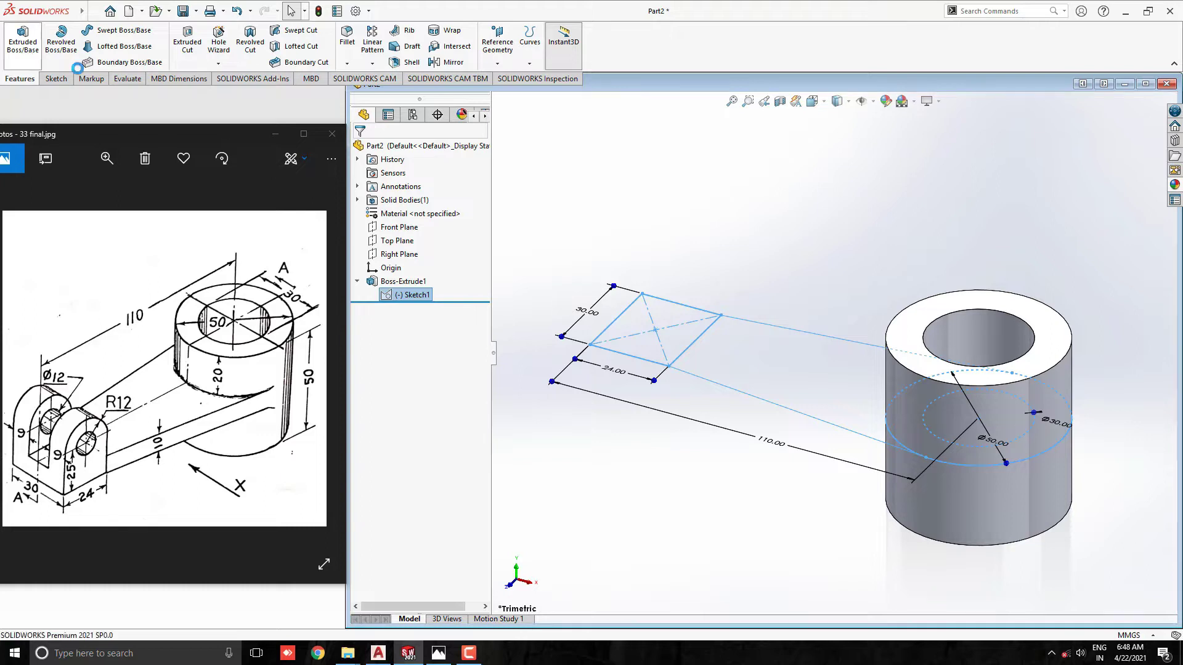
{"action": "left_click", "coordinate": [689, 335]}
{"action": "left_click", "coordinate": [732, 358]}
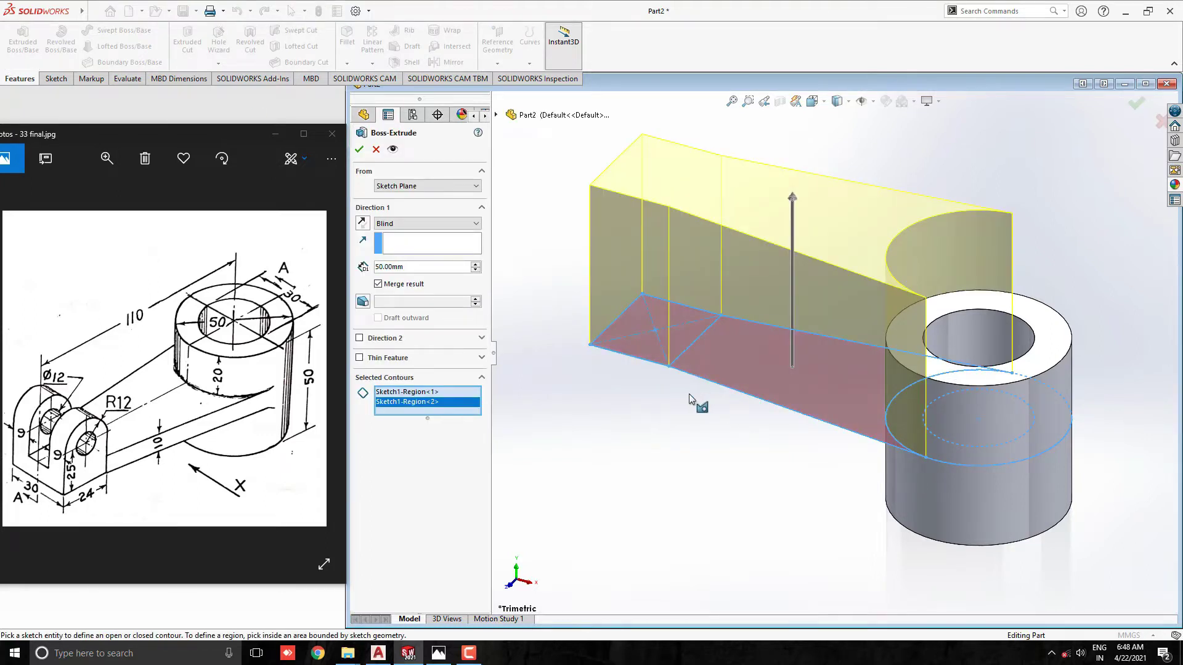
{"action": "left_click", "coordinate": [413, 224]}
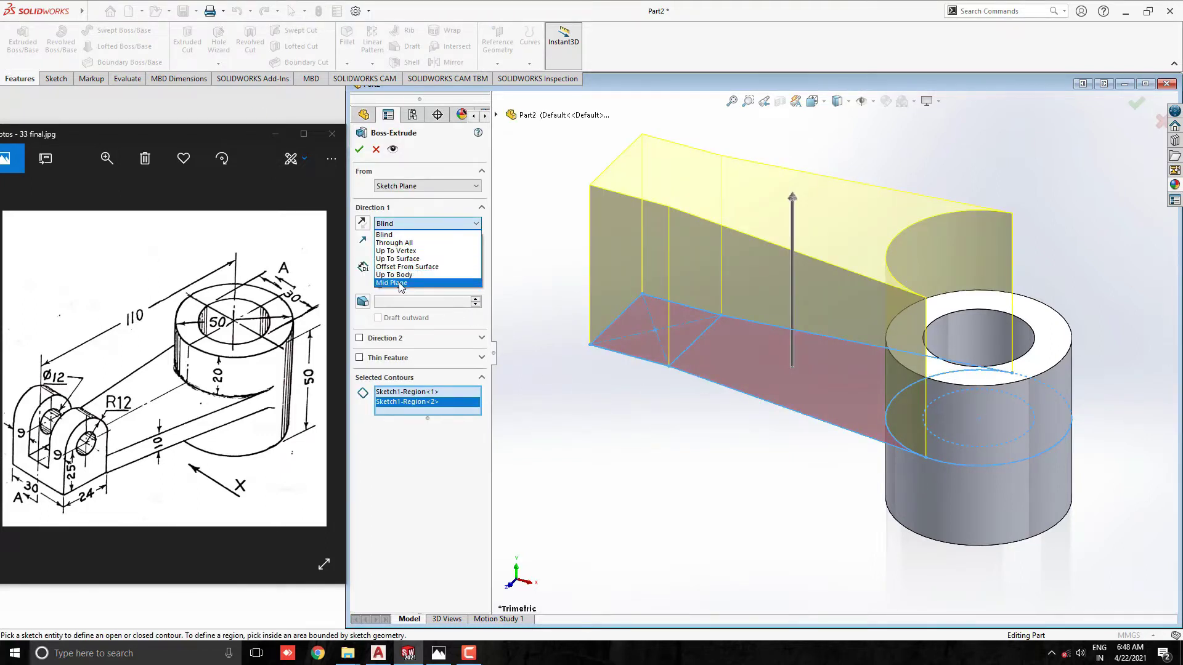
{"action": "left_click", "coordinate": [414, 276]}
{"action": "type", "text": "10"}
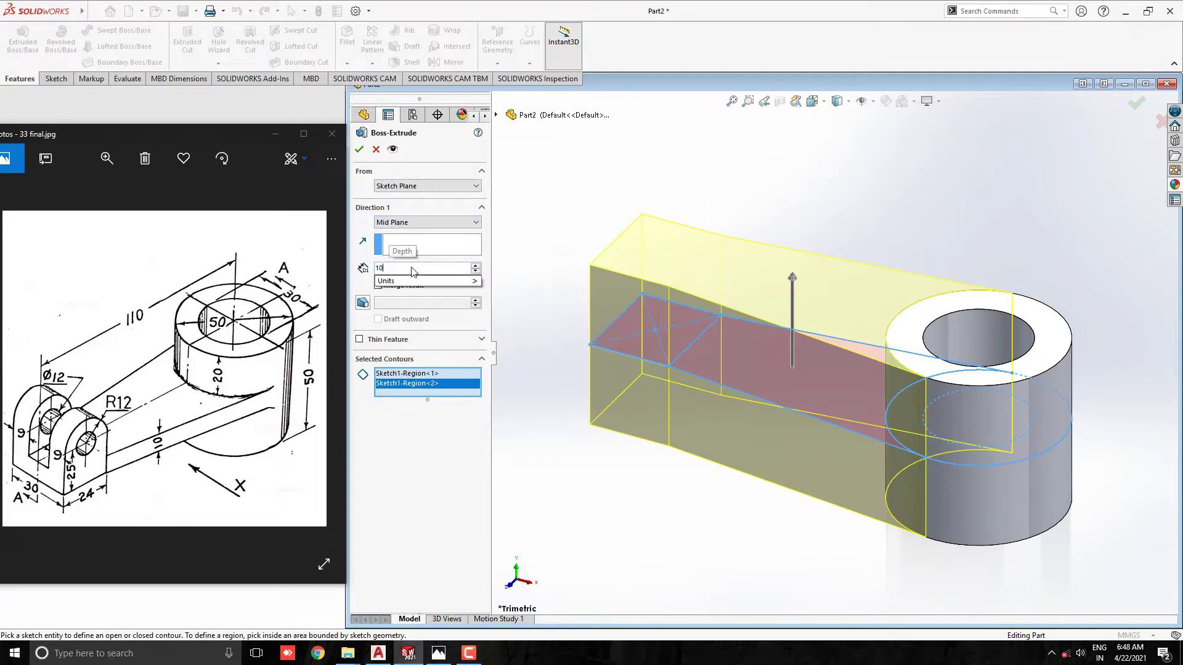
{"action": "key", "text": "Return"}
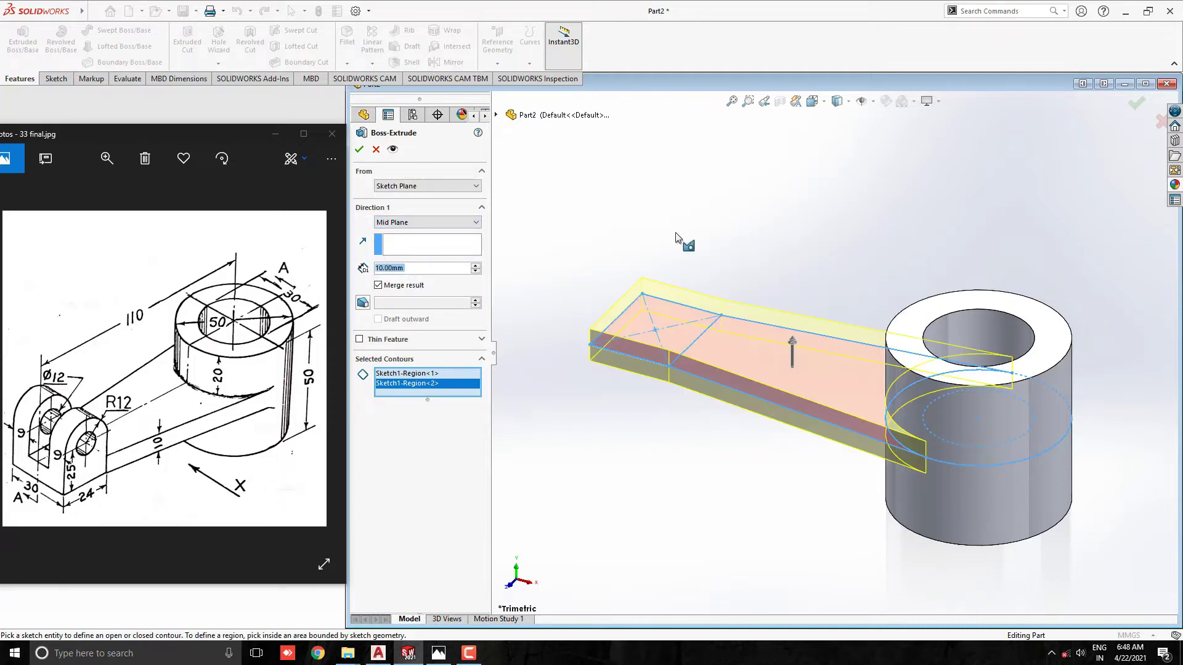
{"action": "left_click", "coordinate": [360, 149]}
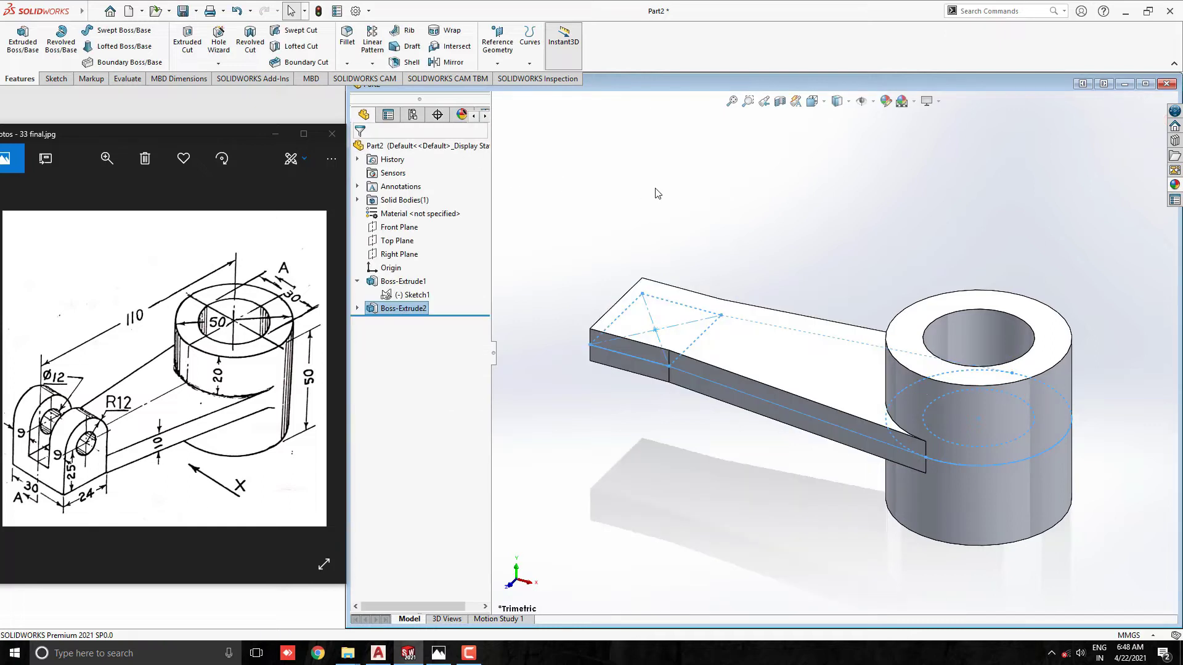
{"action": "middle_click_drag", "start_coordinate": [767, 265], "coordinate": [993, 360]}
{"action": "scroll", "coordinate": [813, 459], "scroll_direction": "down", "scroll_amount": 2}
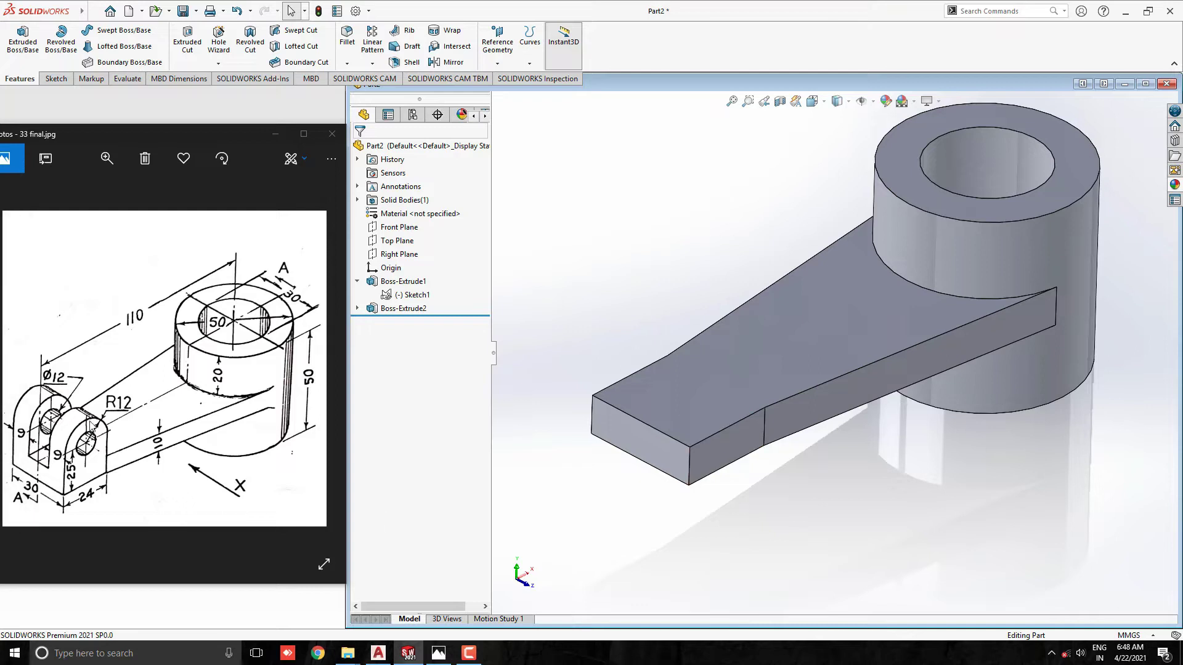
{"action": "mouse_move", "coordinate": [314, 370]}
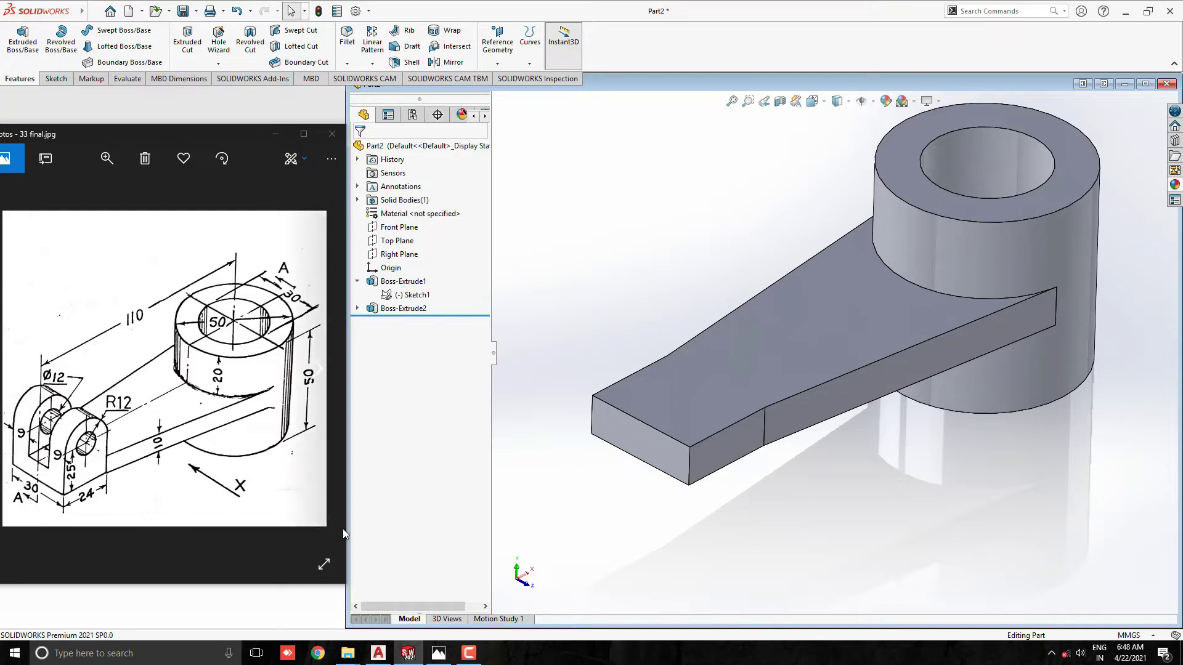
Step: Sketch a 25 mm slot profile on the arm's end face
{"action": "left_click", "coordinate": [725, 448]}
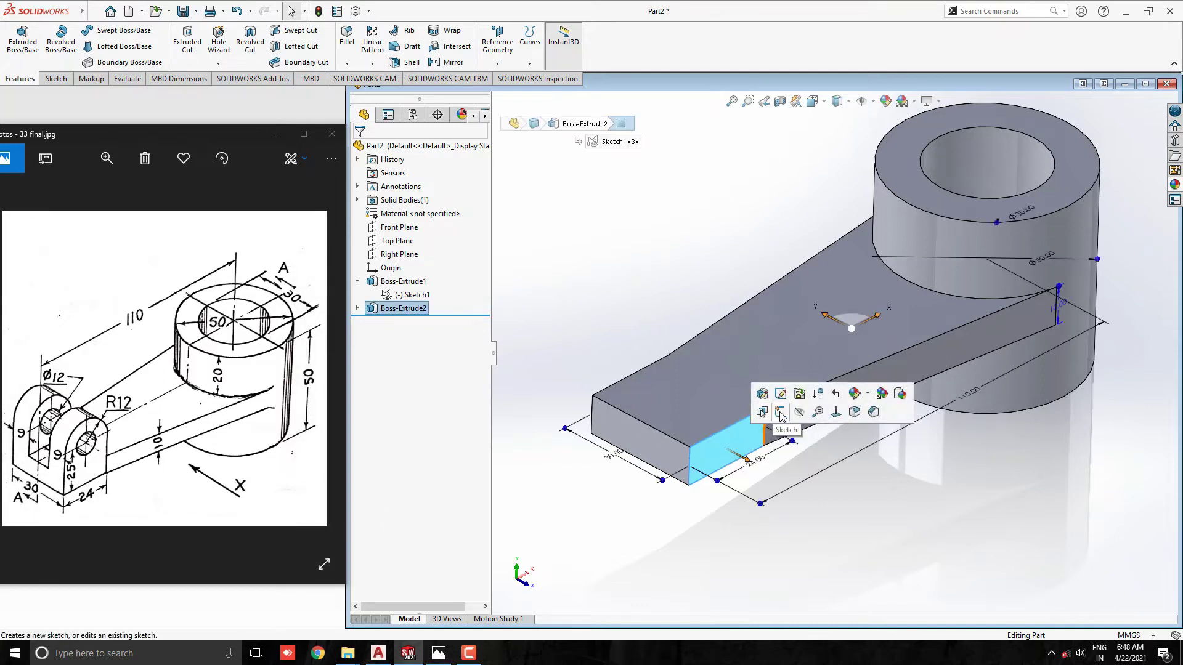
{"action": "left_click", "coordinate": [781, 415]}
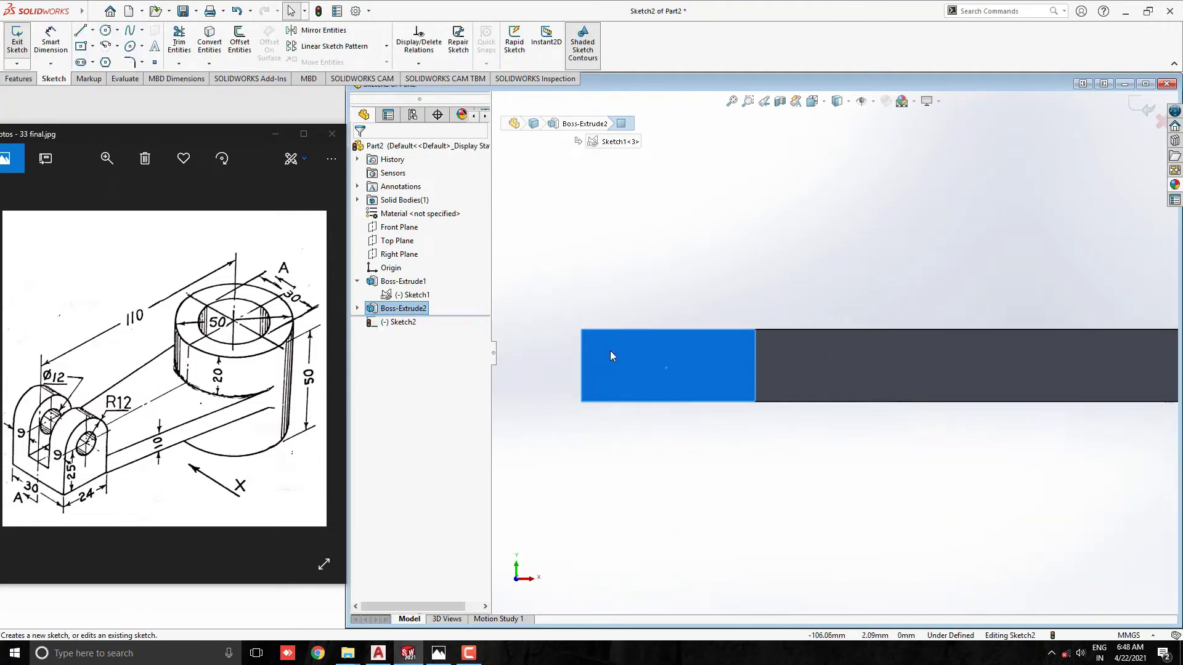
{"action": "left_click", "coordinate": [81, 62]}
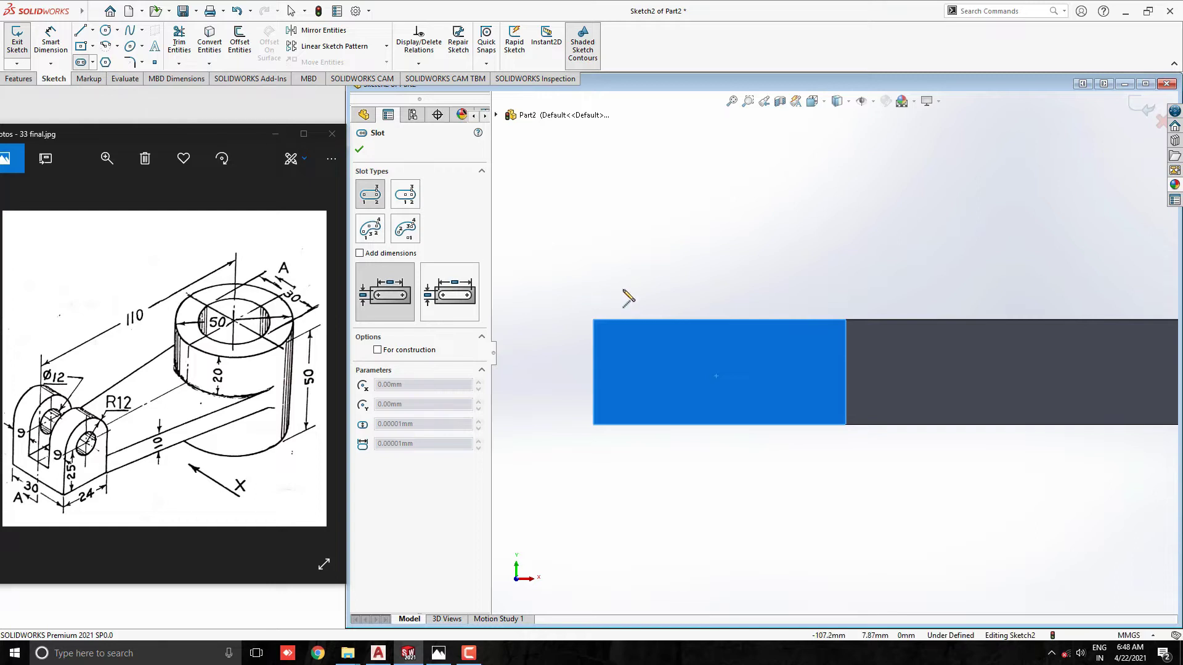
{"action": "left_click", "coordinate": [719, 426]}
{"action": "type", "text": "25"}
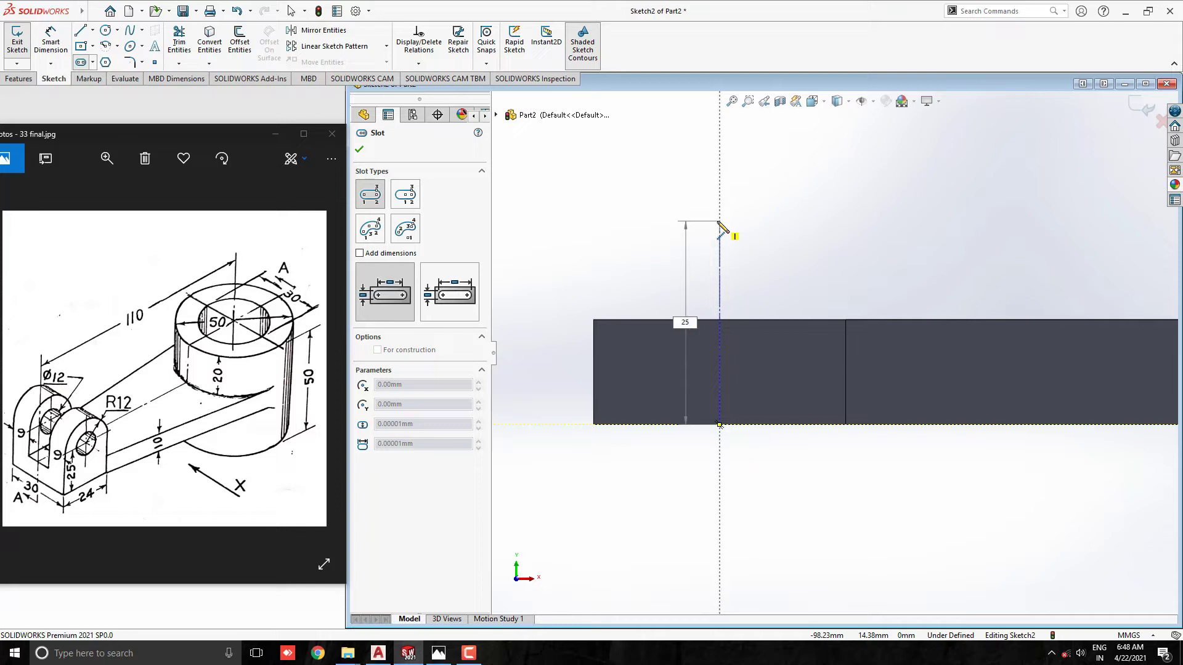
{"action": "key", "text": "Return"}
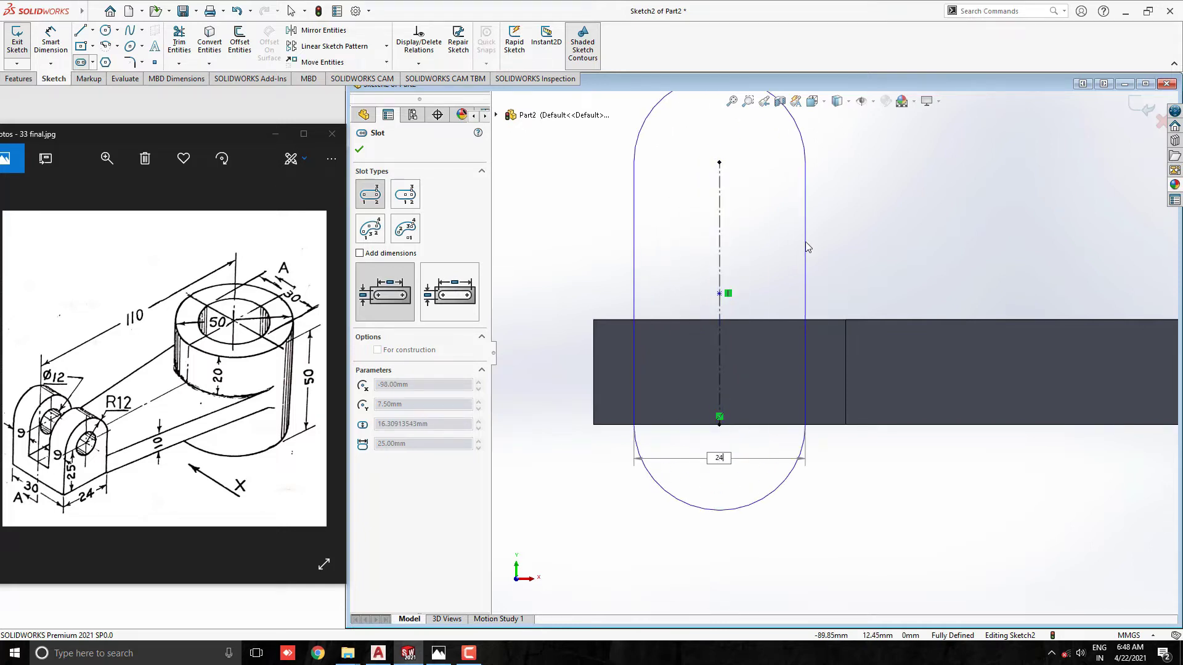
{"action": "left_click", "coordinate": [805, 242]}
{"action": "scroll", "coordinate": [800, 243], "scroll_direction": "up", "scroll_amount": 1}
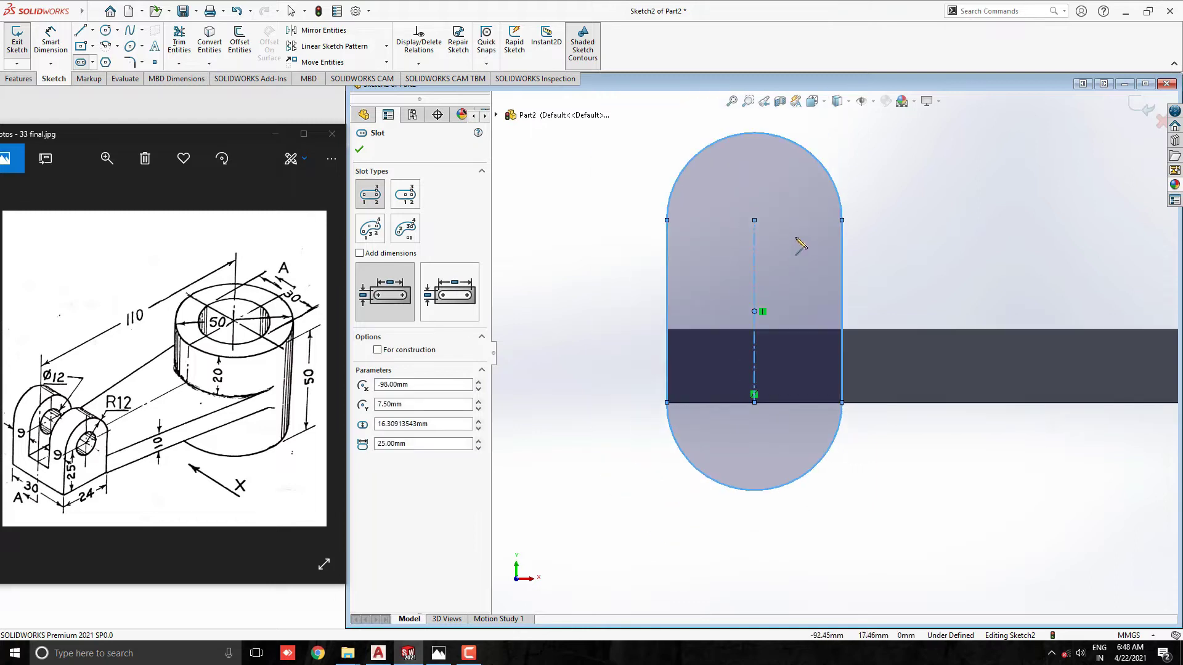
{"action": "scroll", "coordinate": [855, 226], "scroll_direction": "down", "scroll_amount": 1}
{"action": "key", "text": "Escape"}
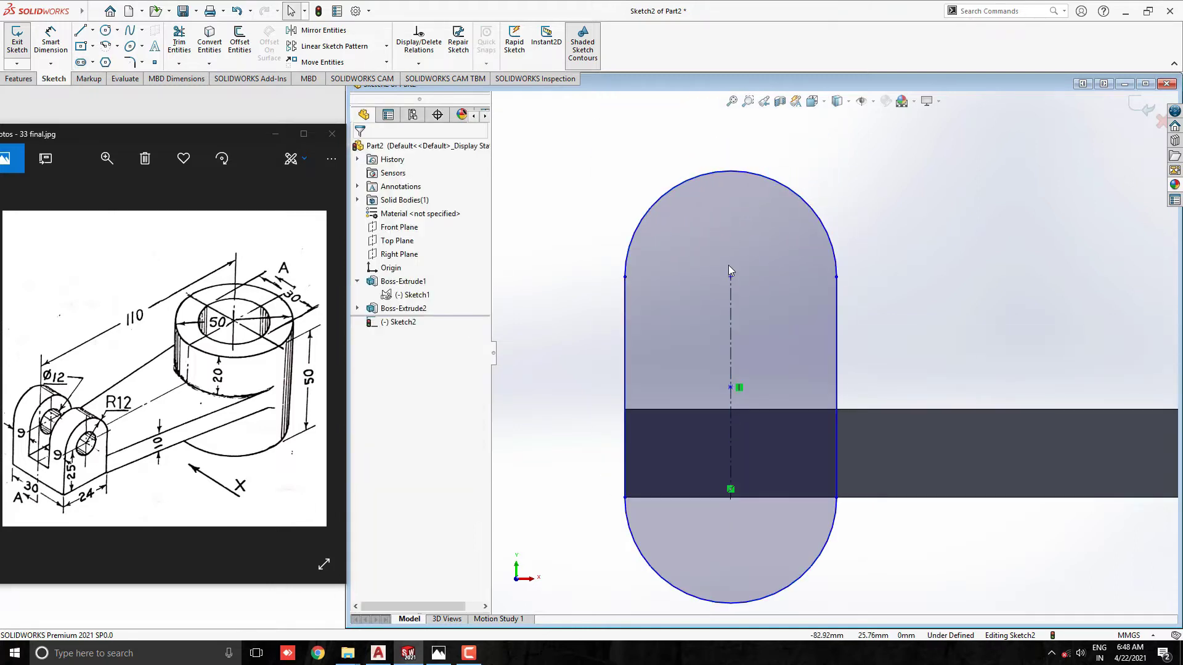
Step: Add a Ø12 hole circle to the lug profile
{"action": "left_click", "coordinate": [106, 30]}
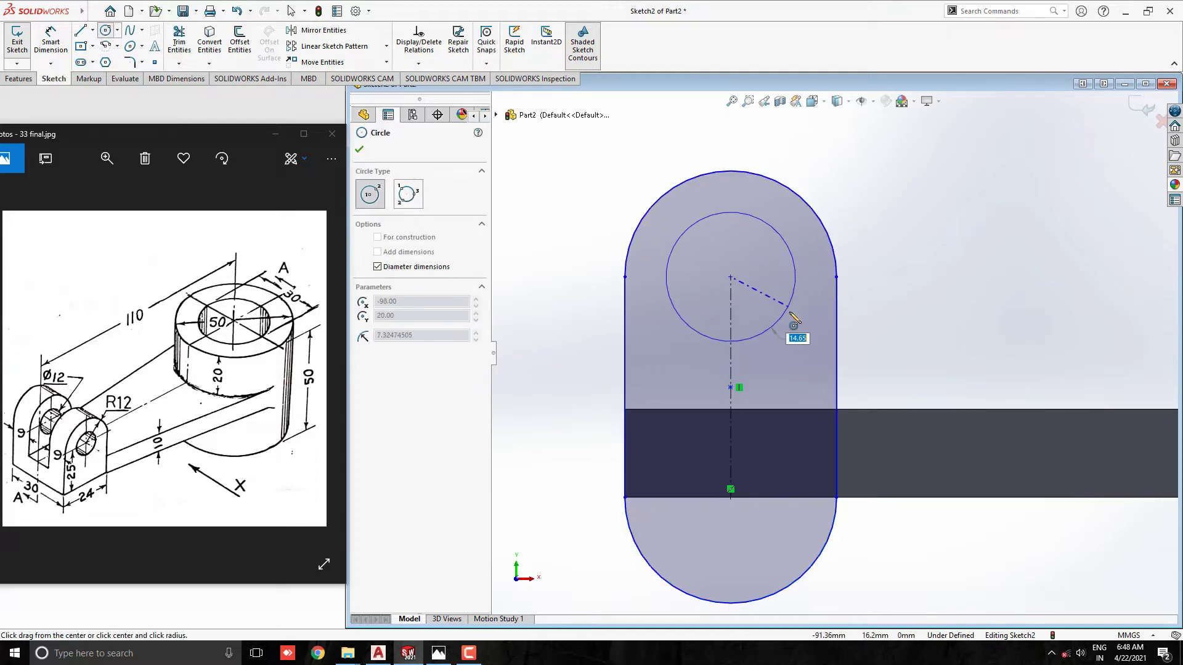
{"action": "key", "text": "Return"}
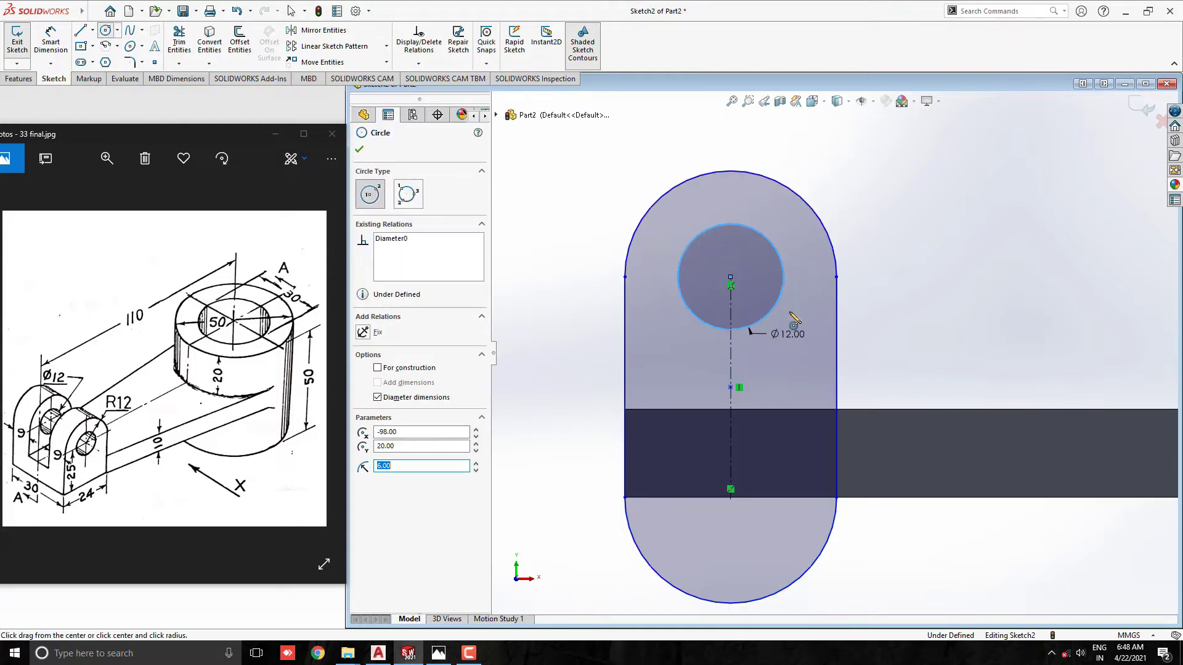
{"action": "key", "text": "Escape"}
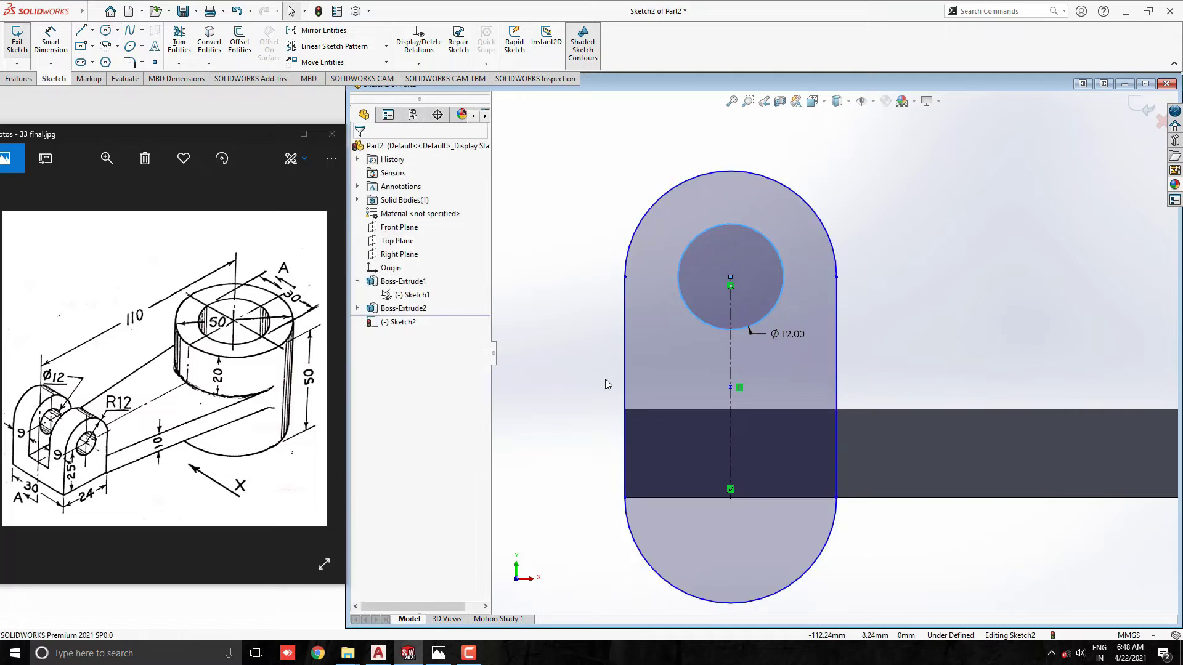
Step: Draw a horizontal line from the lug's lower left edge to its right edge
{"action": "left_click", "coordinate": [82, 32]}
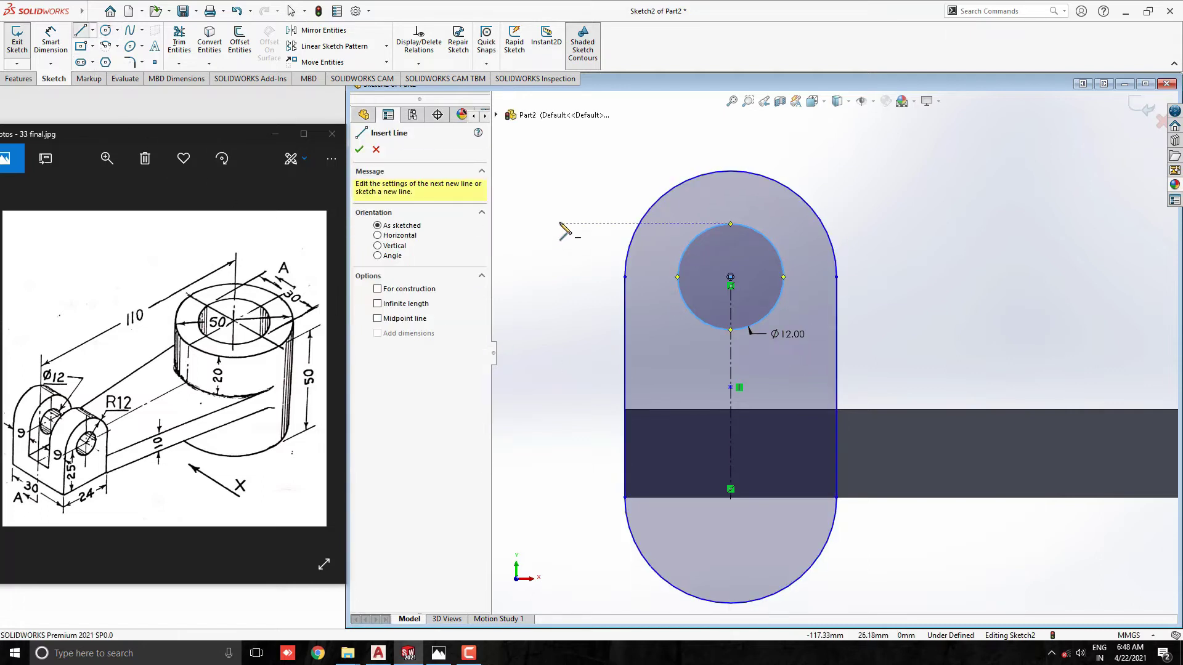
{"action": "left_click", "coordinate": [626, 499]}
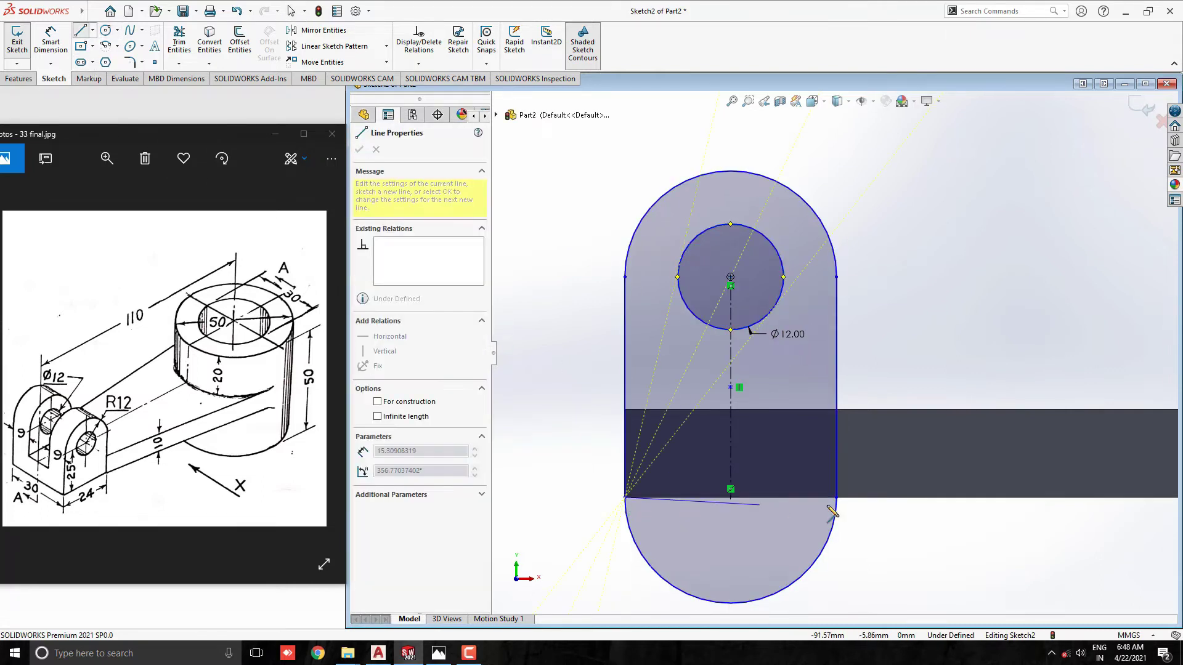
{"action": "left_click", "coordinate": [836, 499]}
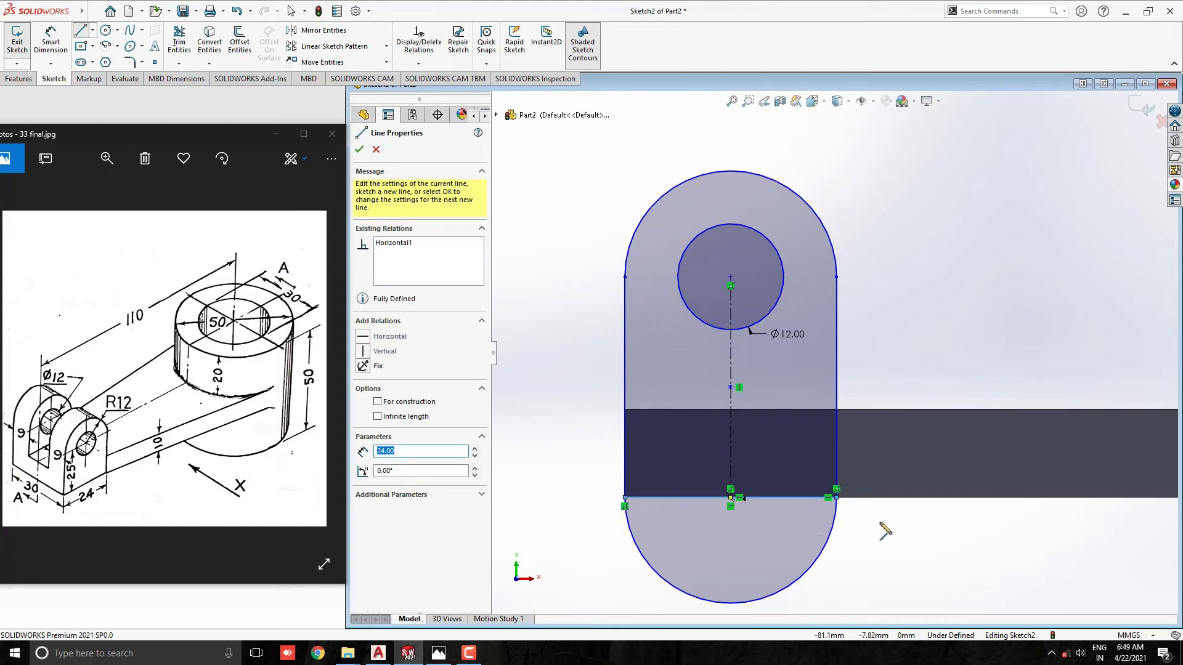
{"action": "key", "text": "Escape"}
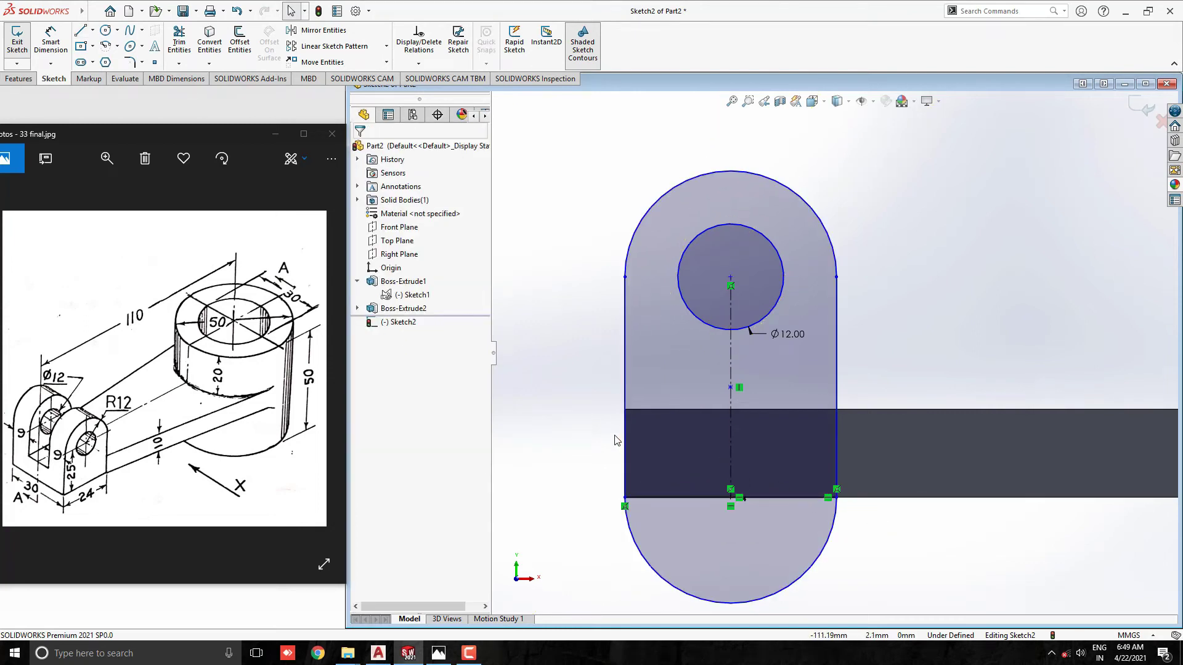
Step: Extrude the lug profile with its Ø12 hole 9 mm in the reversed direction
{"action": "left_click", "coordinate": [19, 79]}
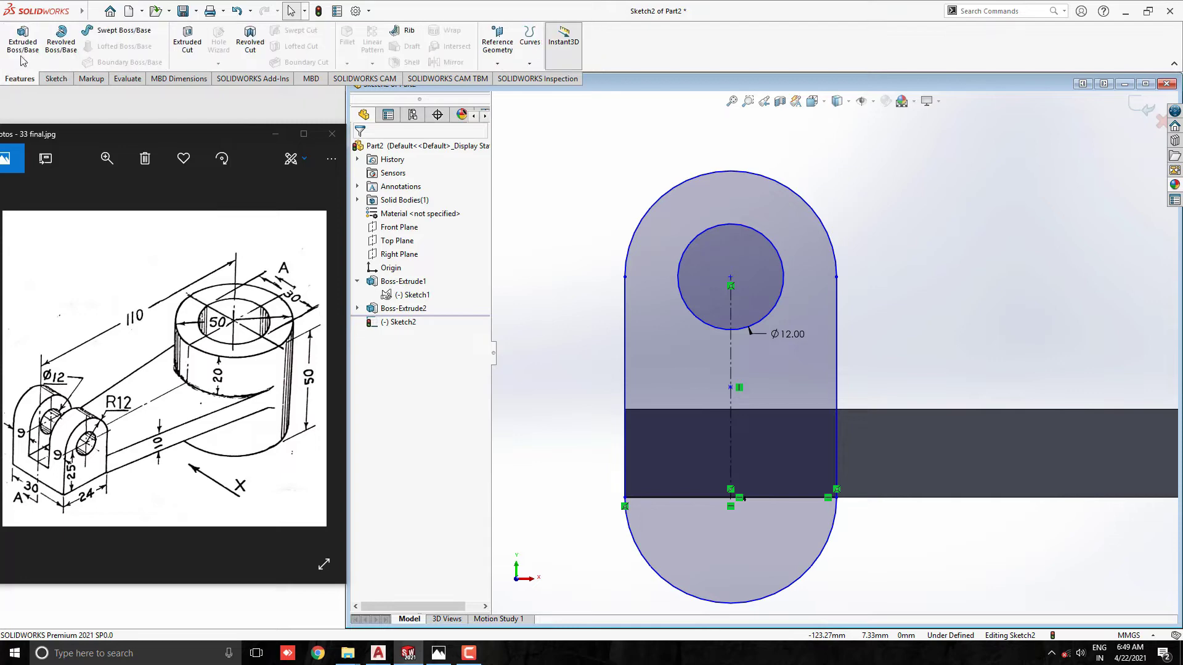
{"action": "left_click", "coordinate": [23, 45]}
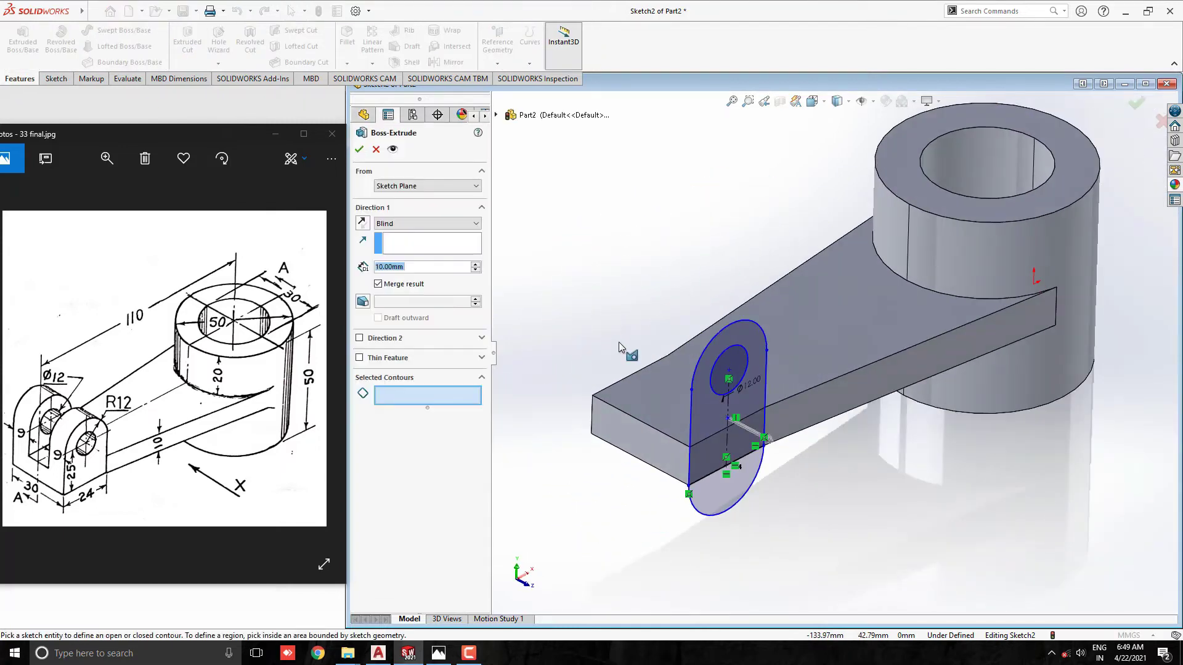
{"action": "scroll", "coordinate": [595, 352], "scroll_direction": "down", "scroll_amount": 2}
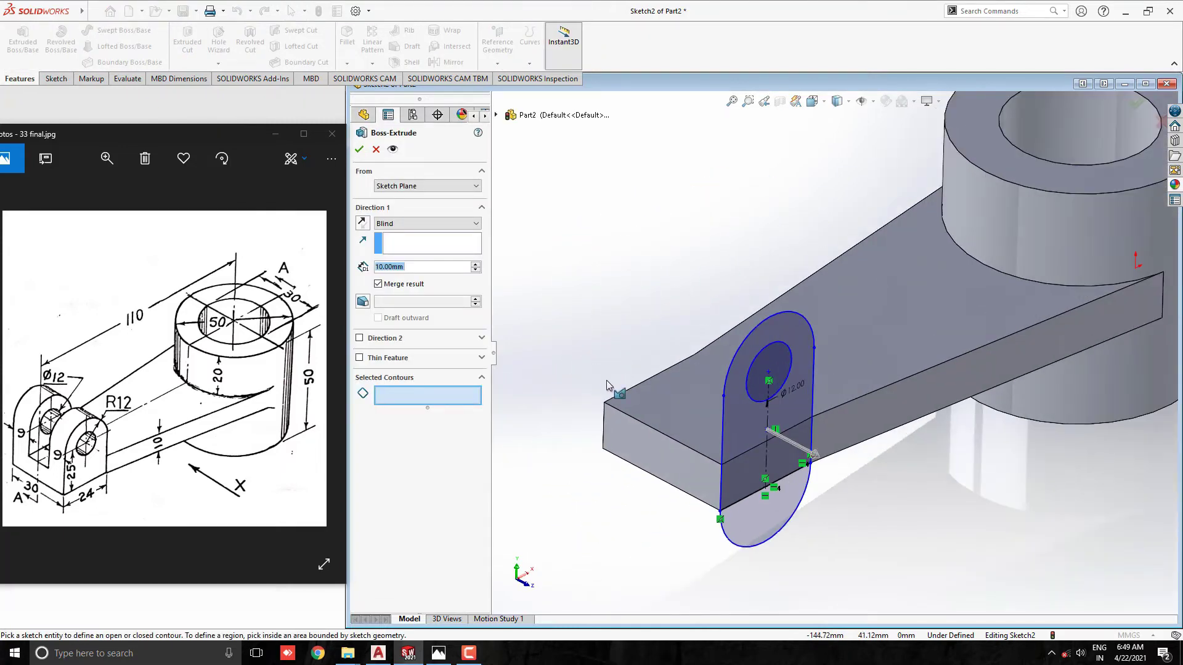
{"action": "left_click", "coordinate": [745, 435]}
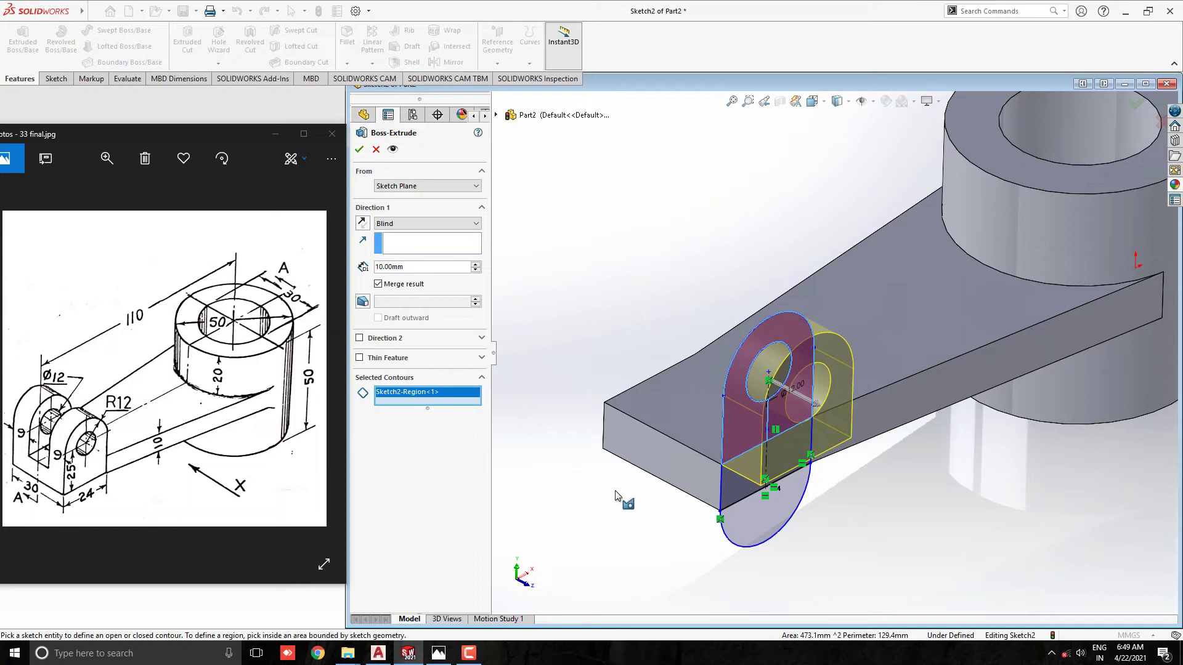
{"action": "left_click", "coordinate": [362, 222]}
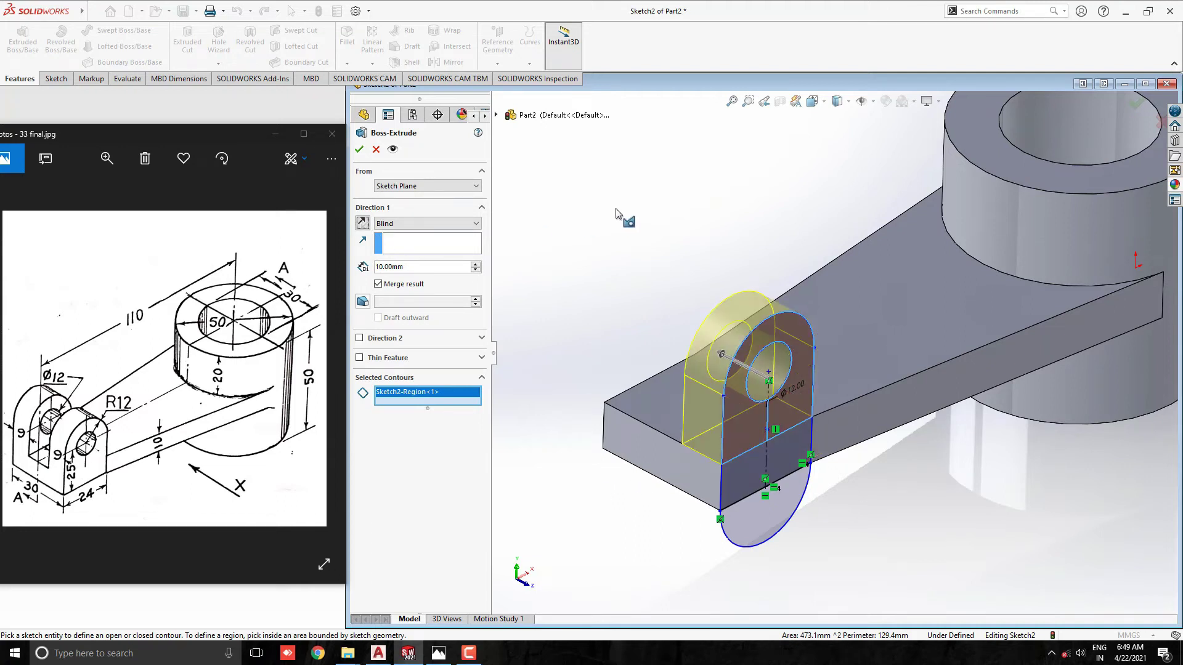
{"action": "type", "text": "9"}
{"action": "key", "text": "Return"}
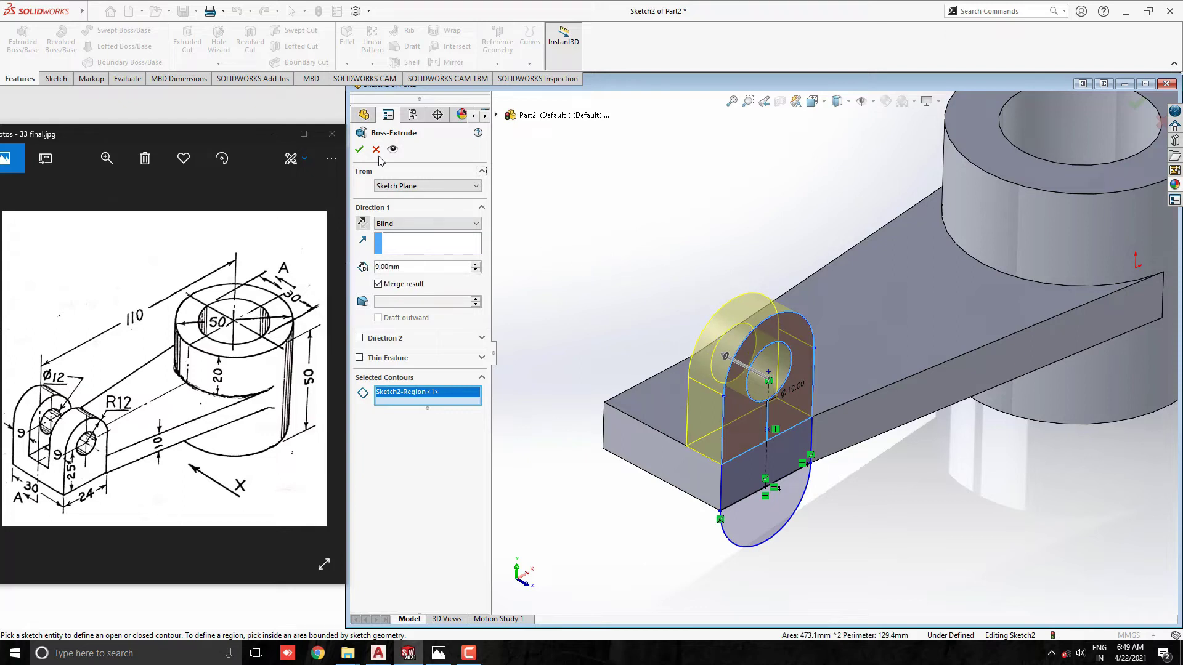
{"action": "left_click", "coordinate": [360, 150]}
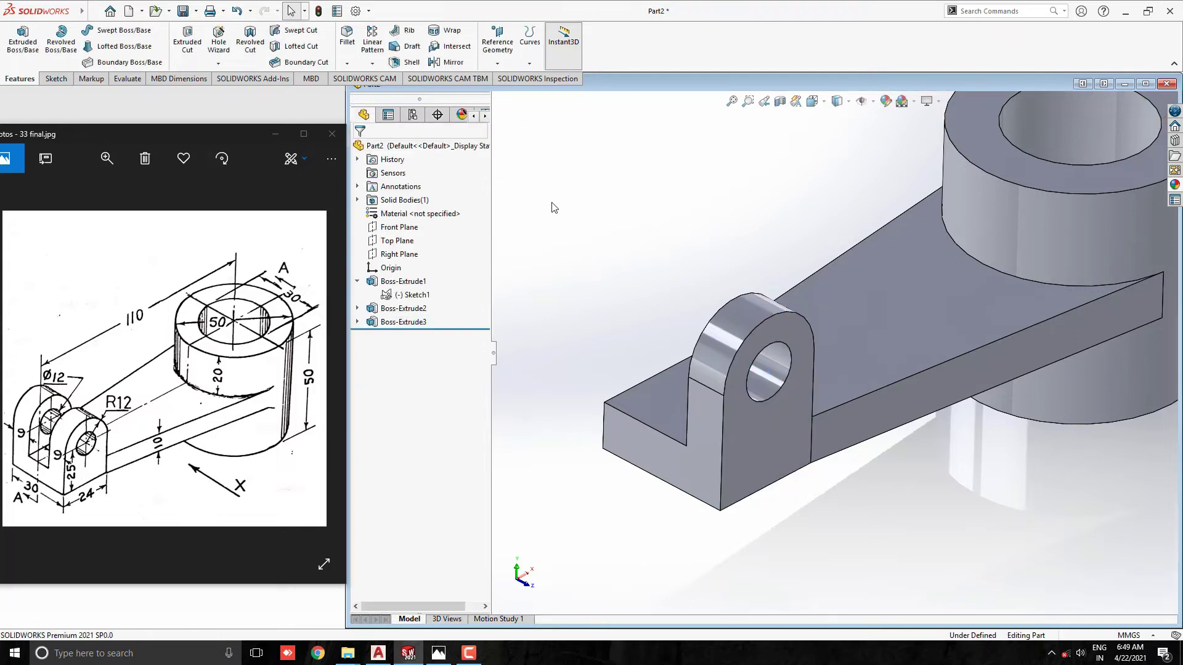
Step: Mirror Boss-Extrude3 about the Front Plane to create the second lug
{"action": "left_click", "coordinate": [403, 322]}
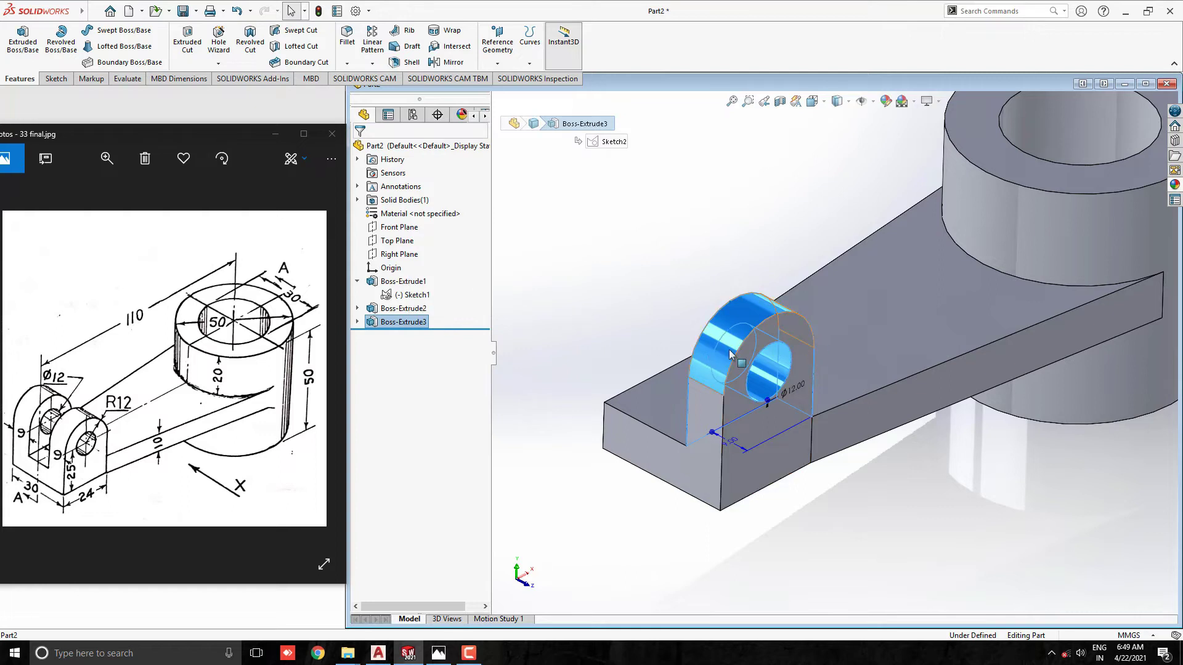
{"action": "left_click", "coordinate": [452, 62]}
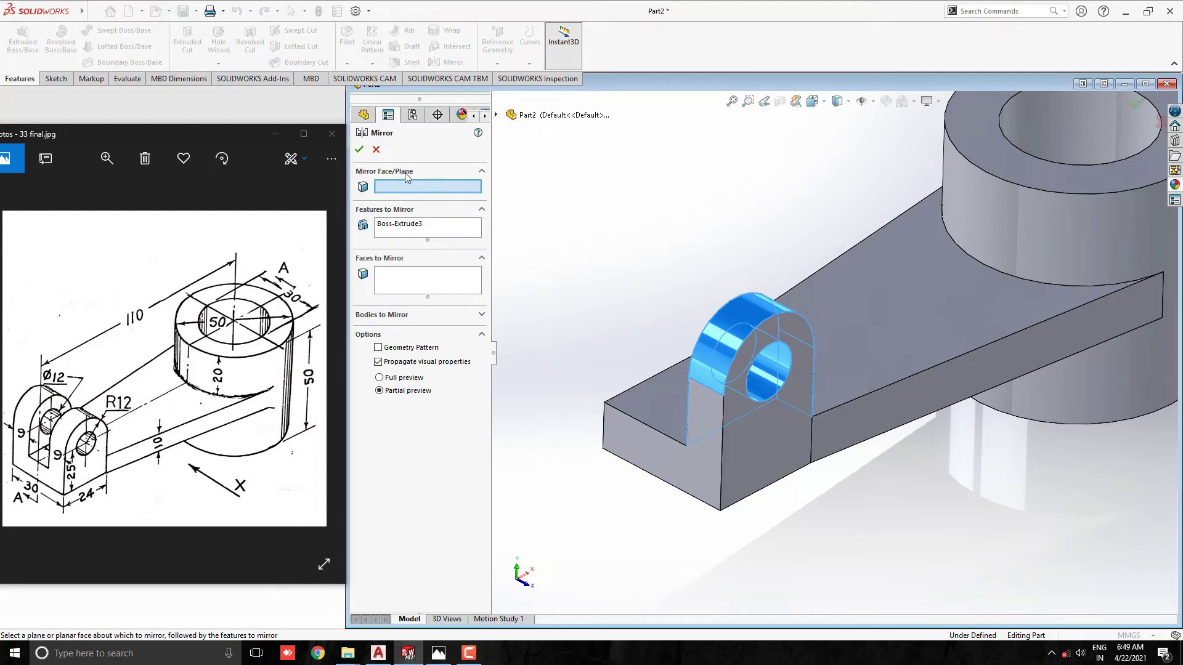
{"action": "left_click", "coordinate": [496, 116]}
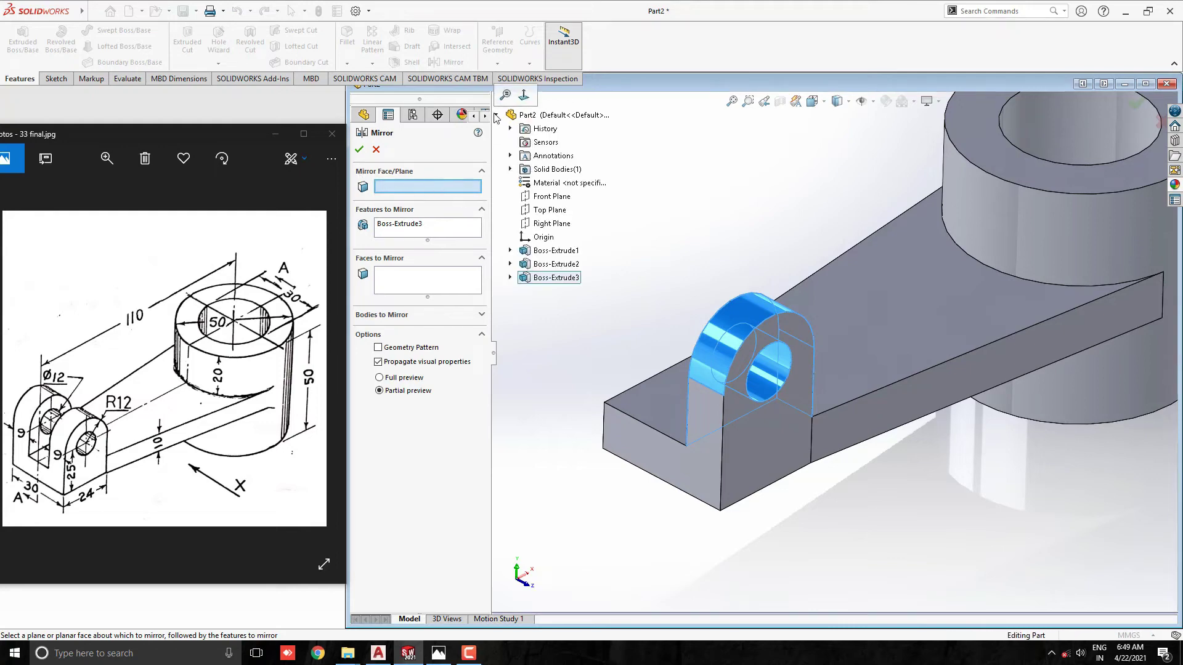
{"action": "left_click", "coordinate": [550, 197]}
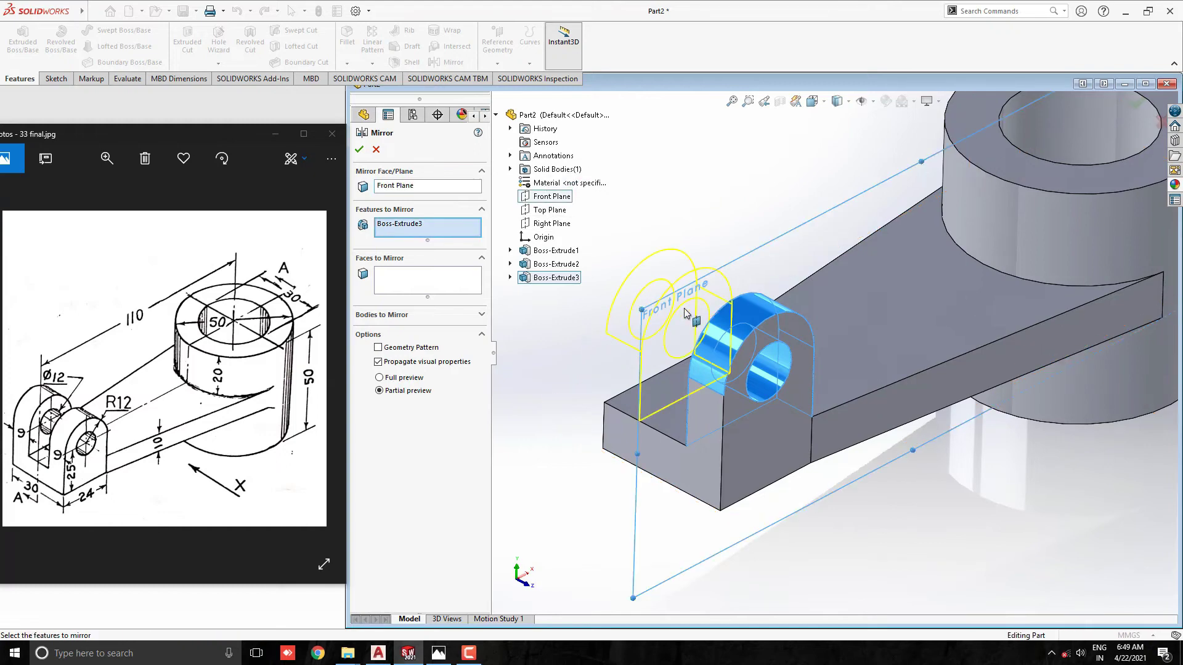
{"action": "left_click", "coordinate": [359, 148]}
{"action": "scroll", "coordinate": [648, 287], "scroll_direction": "up", "scroll_amount": 3}
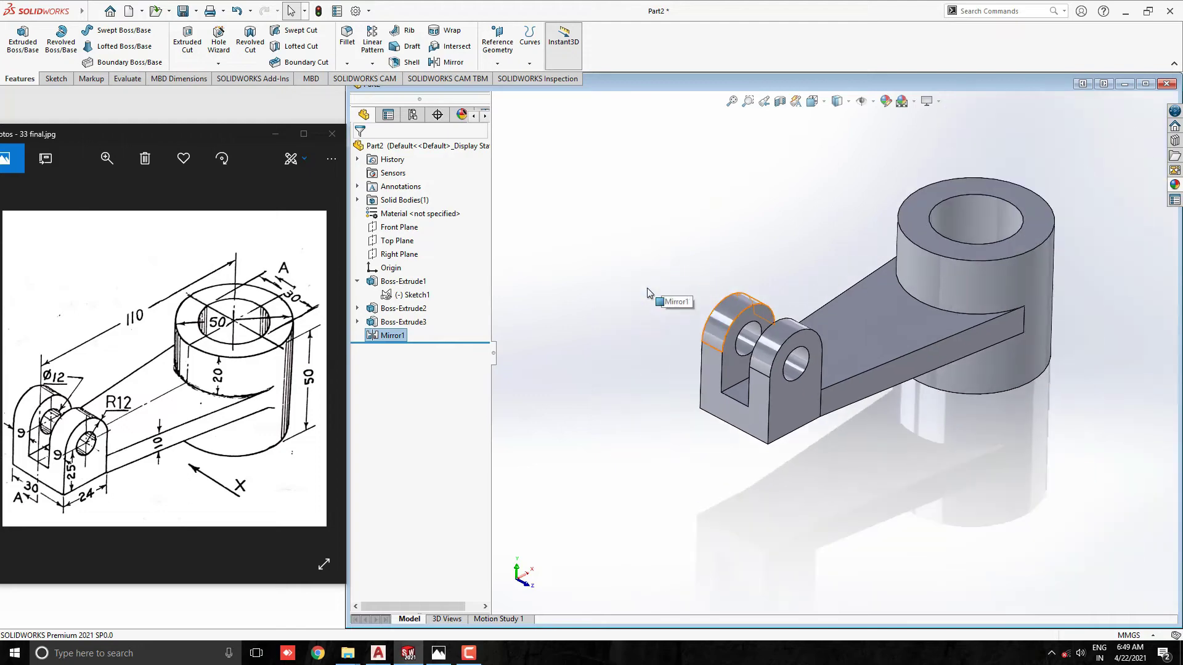
{"action": "scroll", "coordinate": [647, 287], "scroll_direction": "down", "scroll_amount": 2}
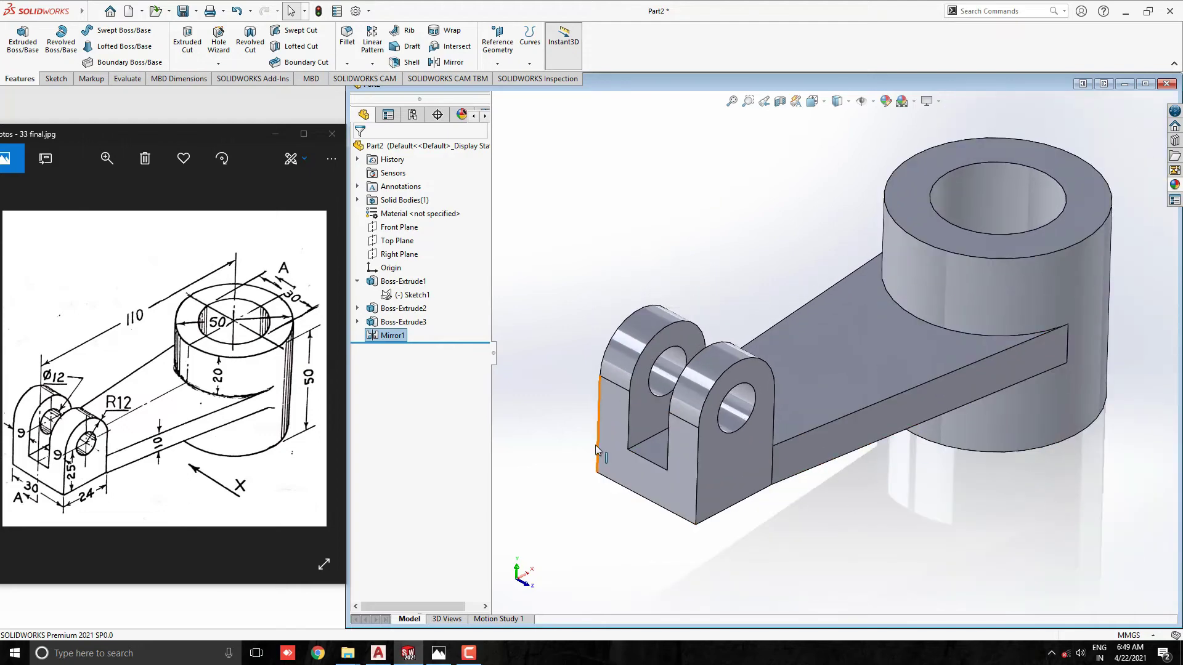
Step: Fillet the two rib, two lug and two rib-to-cylinder edges at 2 mm, then close the reference drawing
{"action": "left_click", "coordinate": [346, 42]}
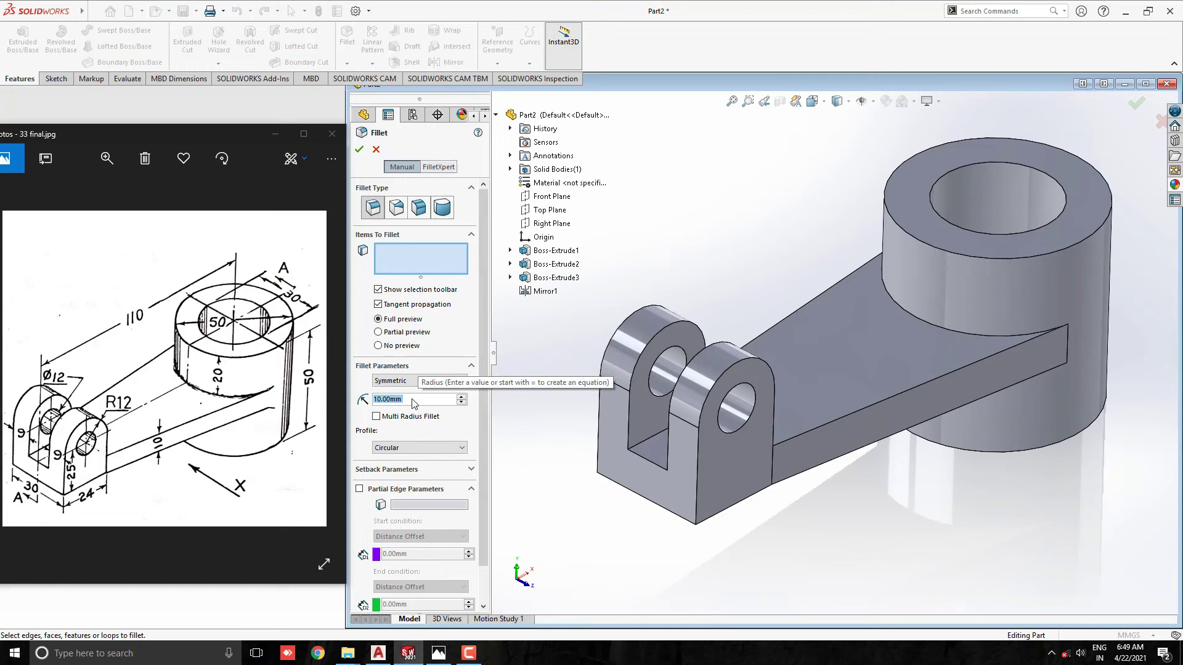
{"action": "type", "text": "2"}
{"action": "key", "text": "Return"}
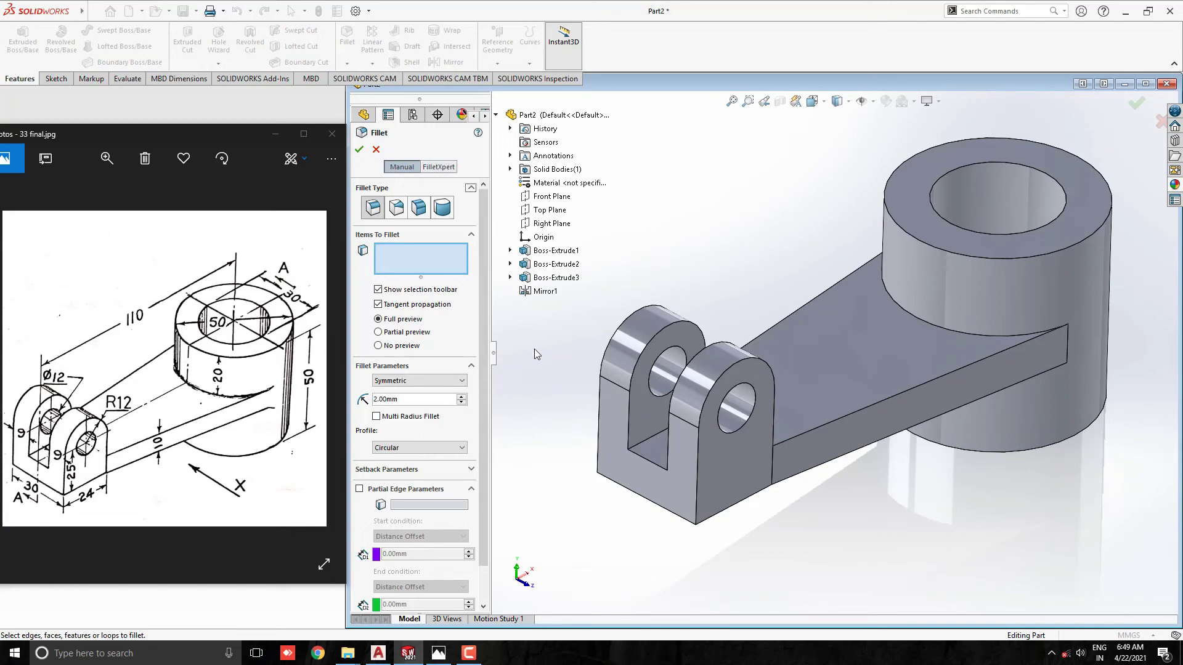
{"action": "middle_click_drag", "start_coordinate": [924, 369], "coordinate": [984, 333]}
{"action": "left_click", "coordinate": [983, 408]}
{"action": "left_click", "coordinate": [899, 385]}
{"action": "mouse_move", "coordinate": [984, 409]}
{"action": "middle_mouse_down"}
{"action": "mouse_move", "coordinate": [898, 384]}
{"action": "mouse_move", "coordinate": [796, 277]}
{"action": "mouse_move", "coordinate": [795, 323]}
{"action": "mouse_move", "coordinate": [1023, 393]}
{"action": "mouse_move", "coordinate": [871, 315]}
{"action": "mouse_move", "coordinate": [823, 240]}
{"action": "mouse_move", "coordinate": [925, 370]}
{"action": "middle_mouse_up"}
{"action": "left_click", "coordinate": [794, 278]}
{"action": "left_click", "coordinate": [795, 323]}
{"action": "left_click", "coordinate": [871, 316]}
{"action": "left_click", "coordinate": [822, 241]}
{"action": "left_click", "coordinate": [360, 150]}
{"action": "left_click", "coordinate": [276, 134]}
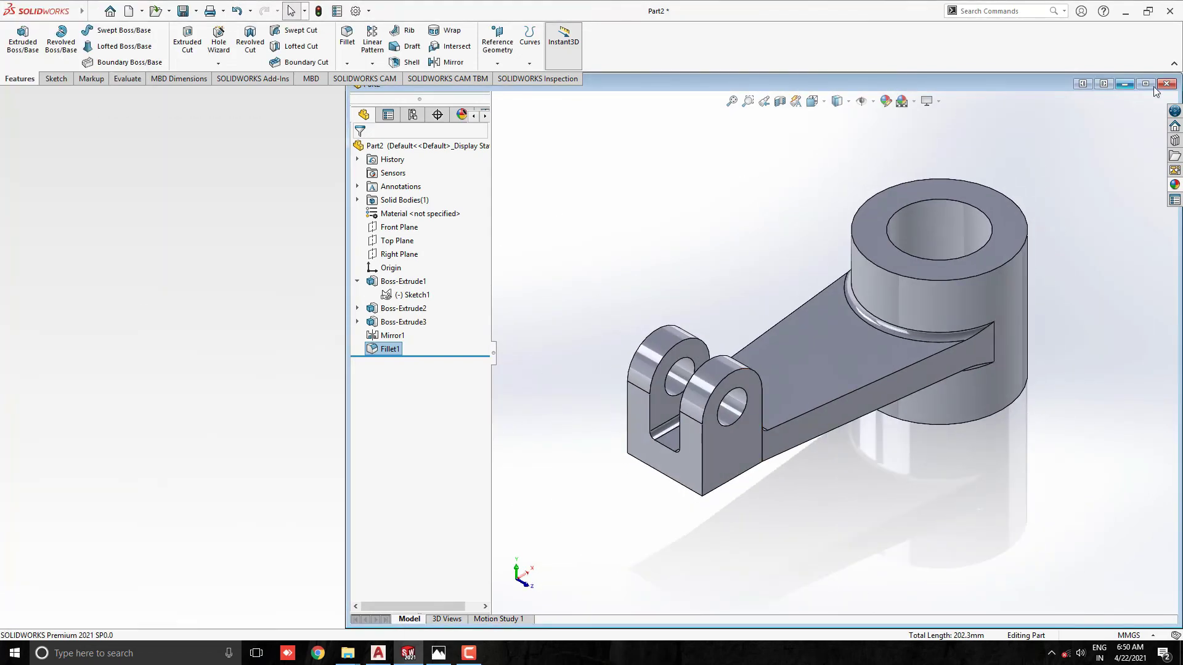
{"action": "scroll", "coordinate": [693, 386], "scroll_direction": "down", "scroll_amount": 2}
Step: Apply the cast magnesium appearance from Metal > Magnesium to the entire lever part
{"action": "left_click", "coordinate": [839, 460]}
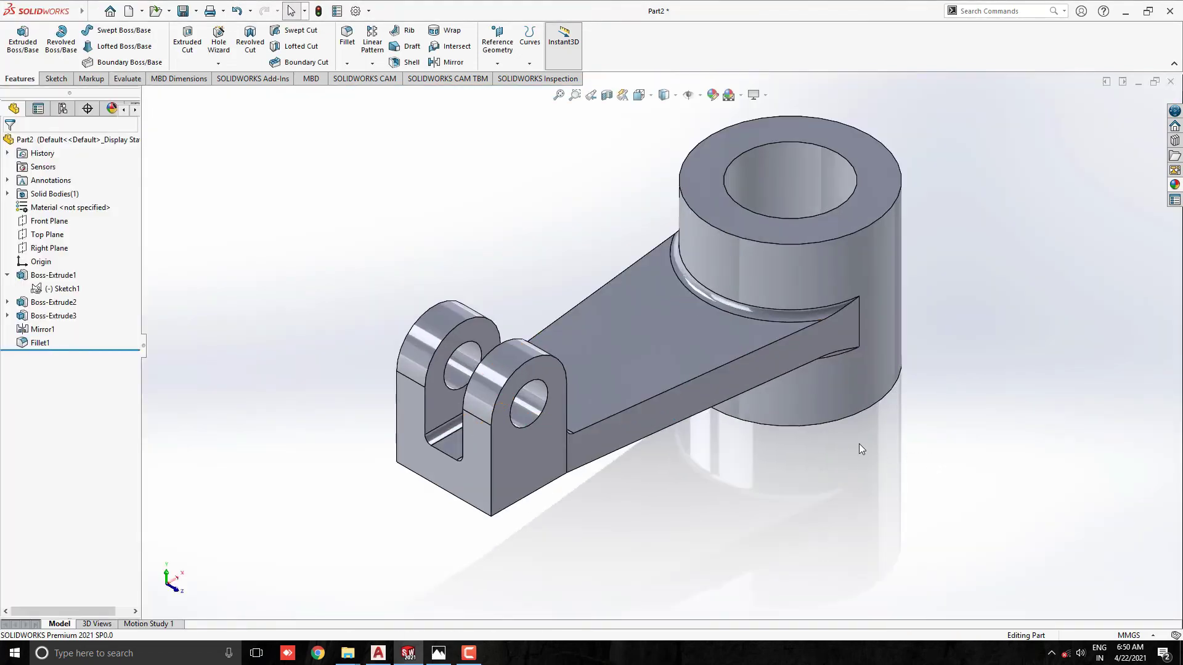
{"action": "left_click", "coordinate": [1175, 185]}
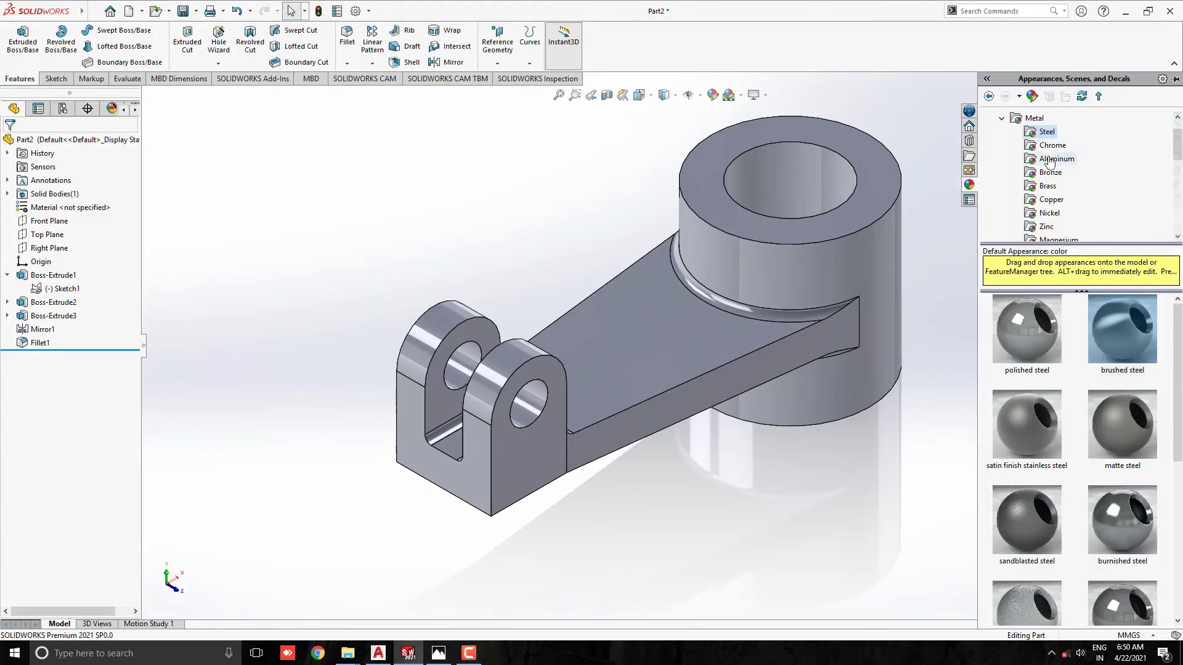
{"action": "scroll", "coordinate": [1064, 198], "scroll_direction": "down", "scroll_amount": 2}
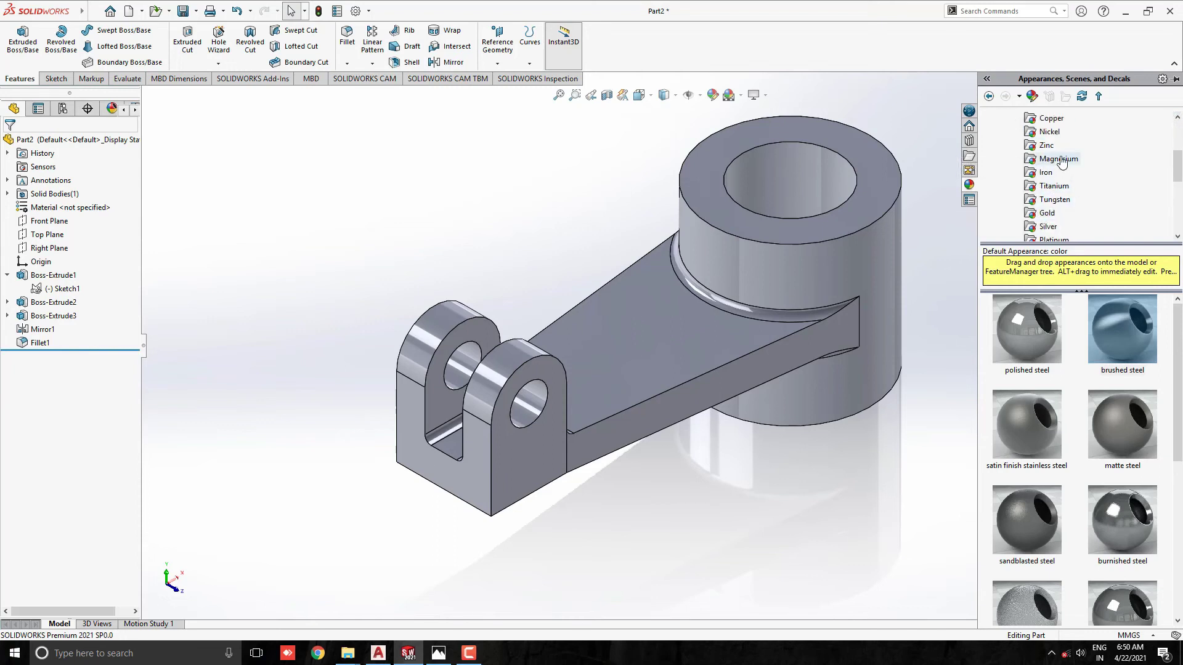
{"action": "left_click", "coordinate": [1057, 158]}
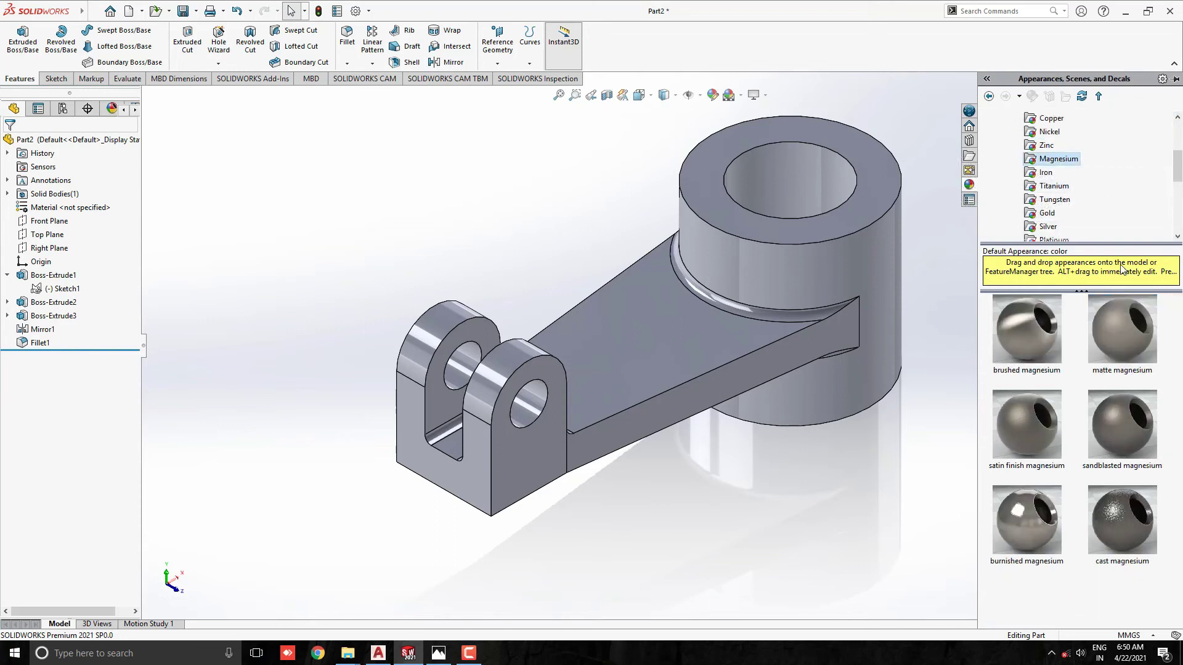
{"action": "left_click_drag", "start_coordinate": [1115, 534], "coordinate": [859, 268]}
{"action": "left_click", "coordinate": [879, 265]}
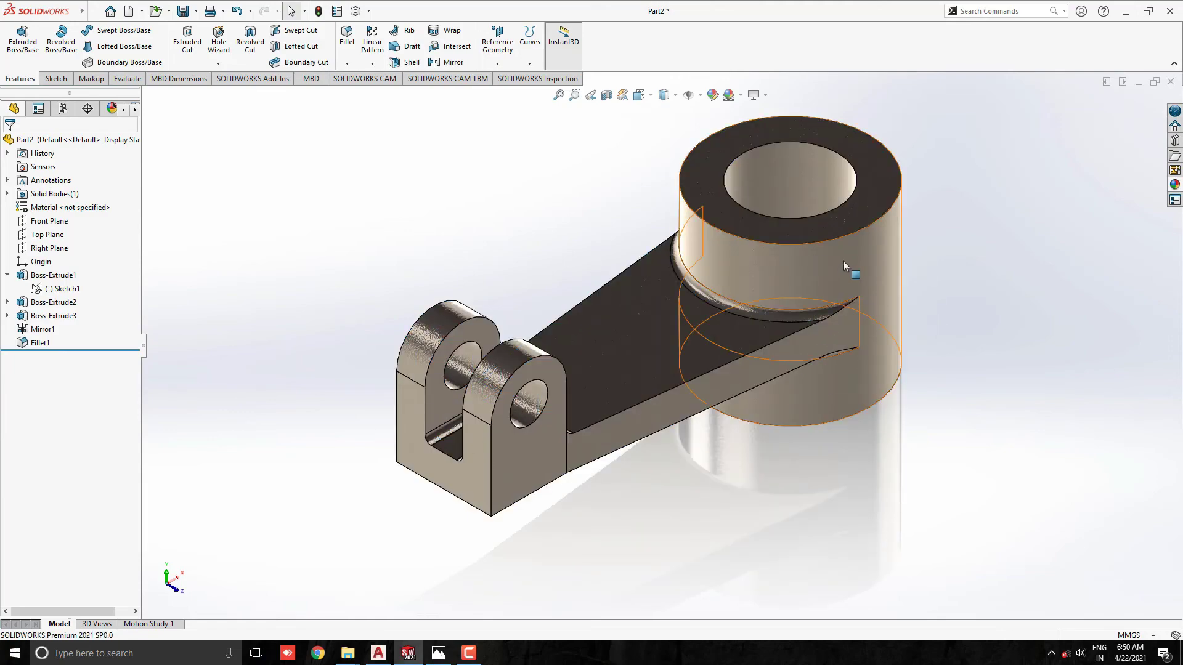
{"action": "mouse_move", "coordinate": [829, 349]}
{"action": "middle_mouse_down"}
{"action": "mouse_move", "coordinate": [644, 349]}
{"action": "mouse_move", "coordinate": [749, 348]}
{"action": "middle_mouse_up"}
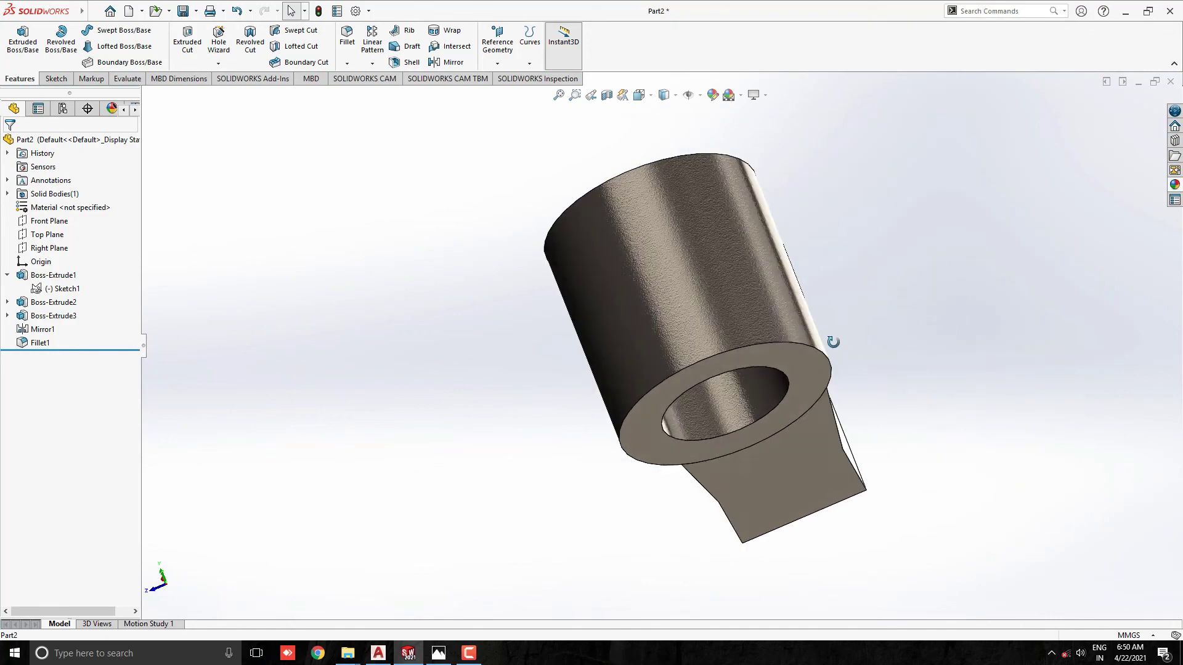
{"action": "middle_click_drag", "start_coordinate": [749, 348], "coordinate": [529, 356]}
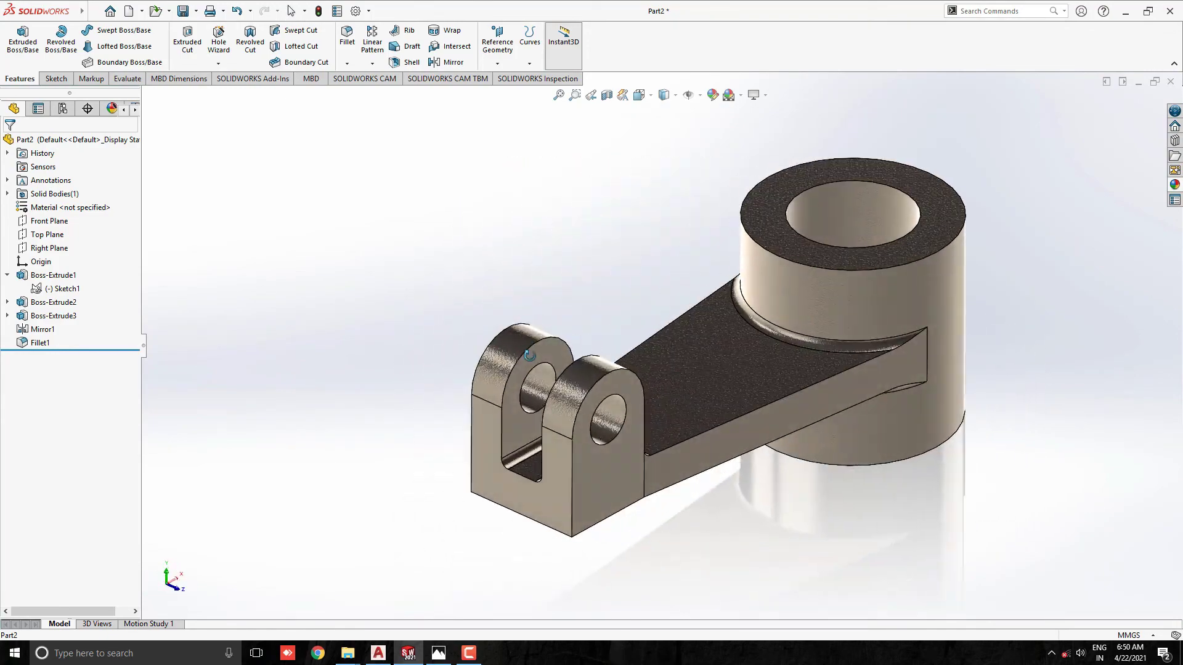
{"action": "mouse_move", "coordinate": [823, 335]}
{"action": "middle_mouse_down"}
{"action": "mouse_move", "coordinate": [845, 305]}
{"action": "mouse_move", "coordinate": [906, 291]}
{"action": "middle_mouse_up"}
{"action": "mouse_move", "coordinate": [660, 382]}
{"action": "middle_mouse_down"}
{"action": "mouse_move", "coordinate": [820, 332]}
{"action": "mouse_move", "coordinate": [871, 346]}
{"action": "mouse_move", "coordinate": [1007, 330]}
{"action": "middle_mouse_up"}
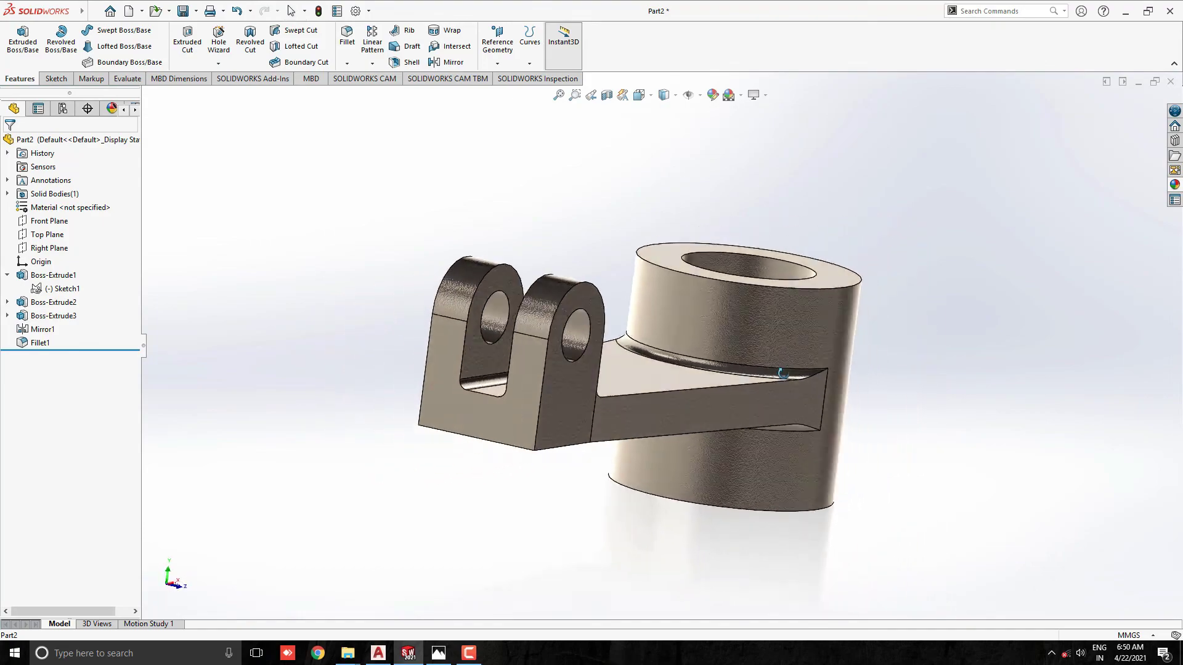